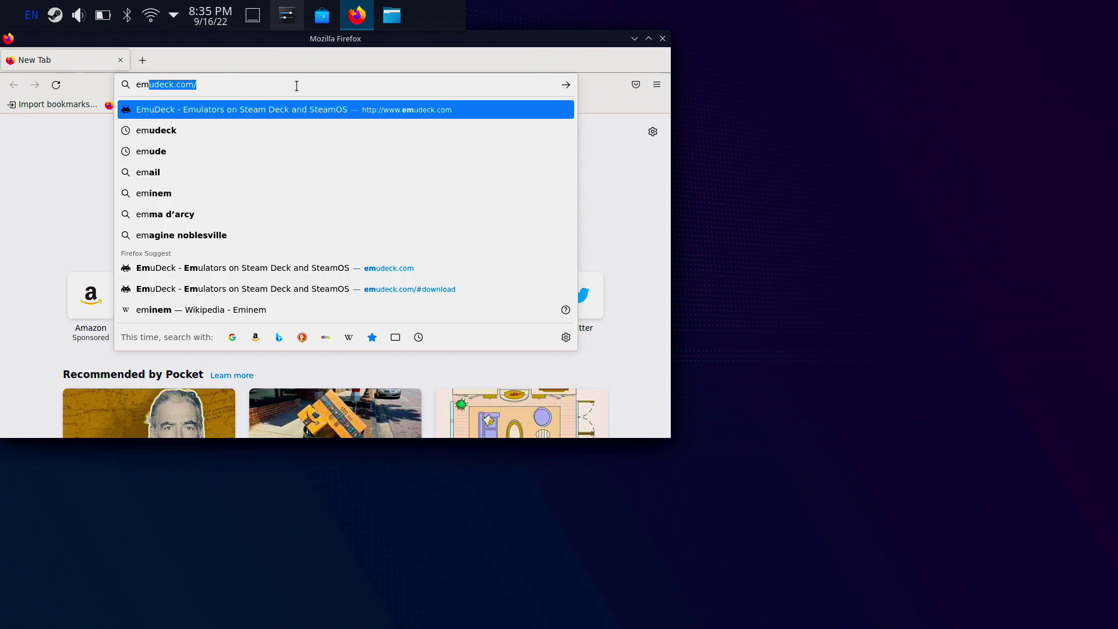
# Open emudeck.com, deny the cookies, and download the EmuDeck app from the site's download section
pyautogui.press('Return')
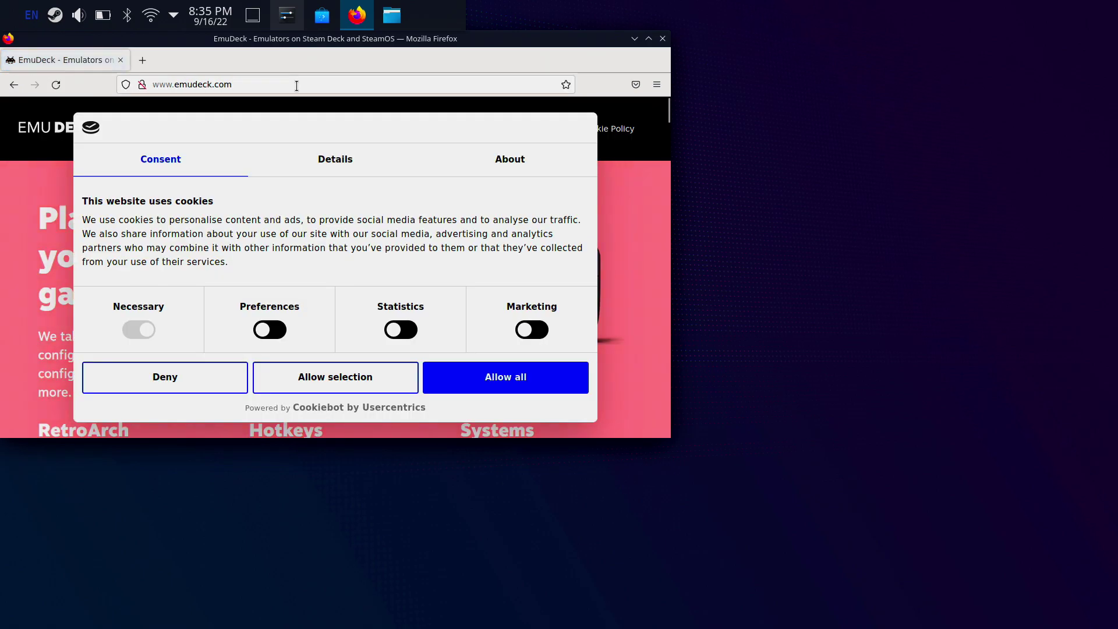
pyautogui.click(165, 378)
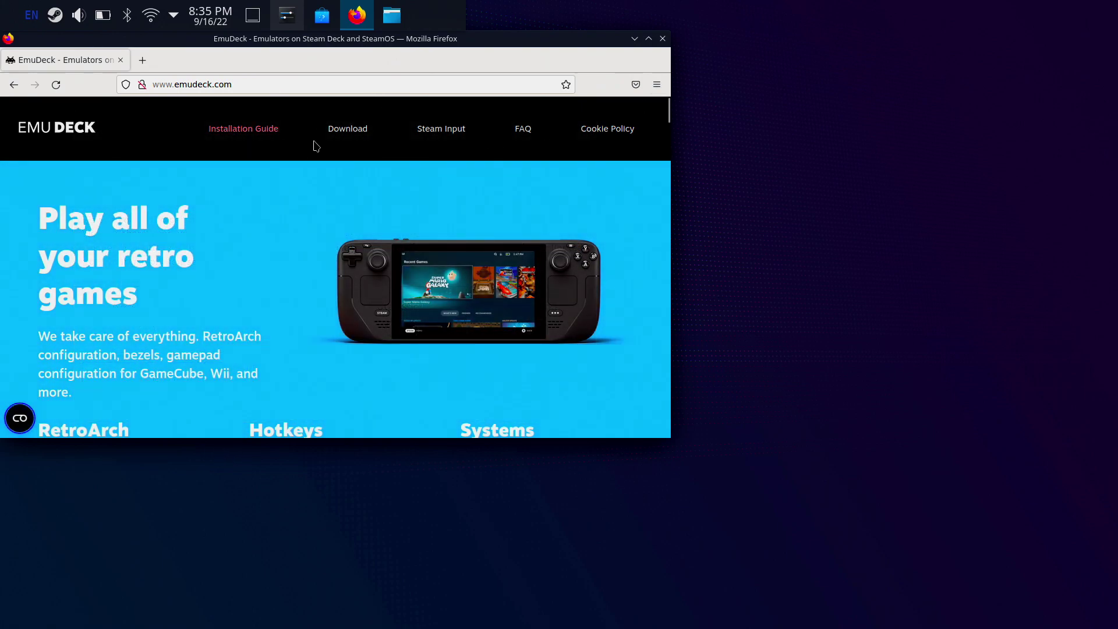
pyautogui.click(342, 133)
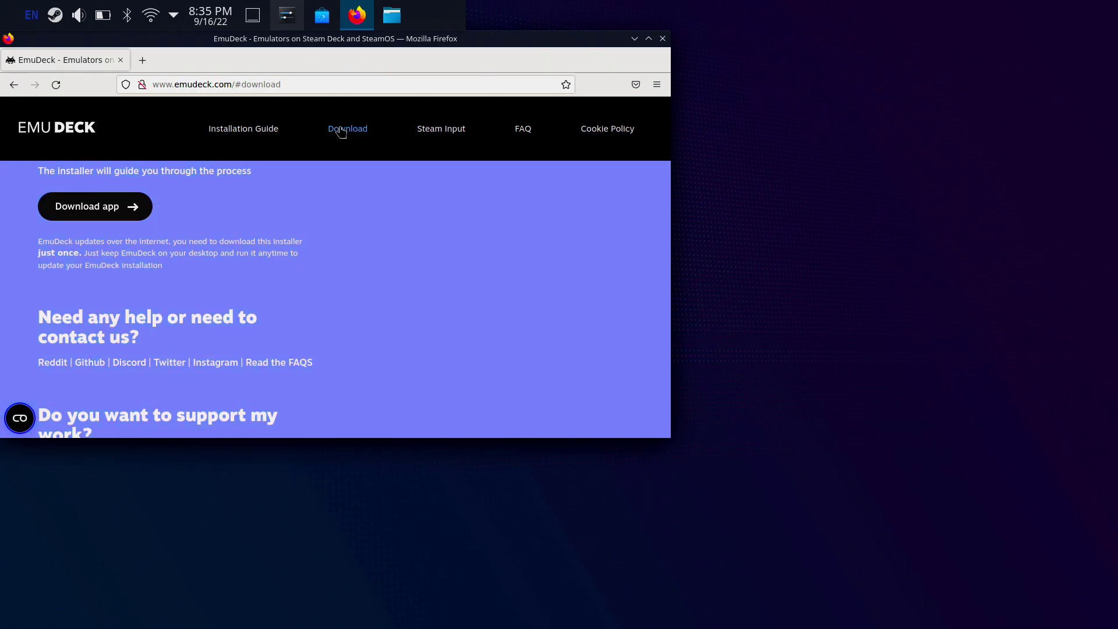
pyautogui.click(65, 216)
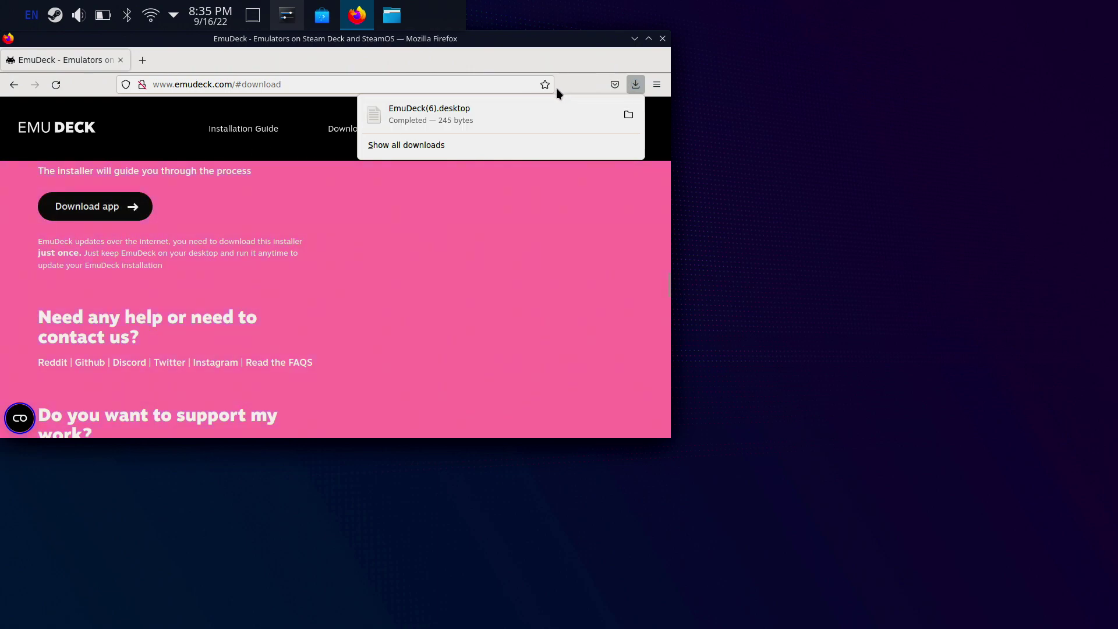
# Minimise the browser window and switch to the Dolphin file manager, showing the Downloads folder
pyautogui.click(389, 16)
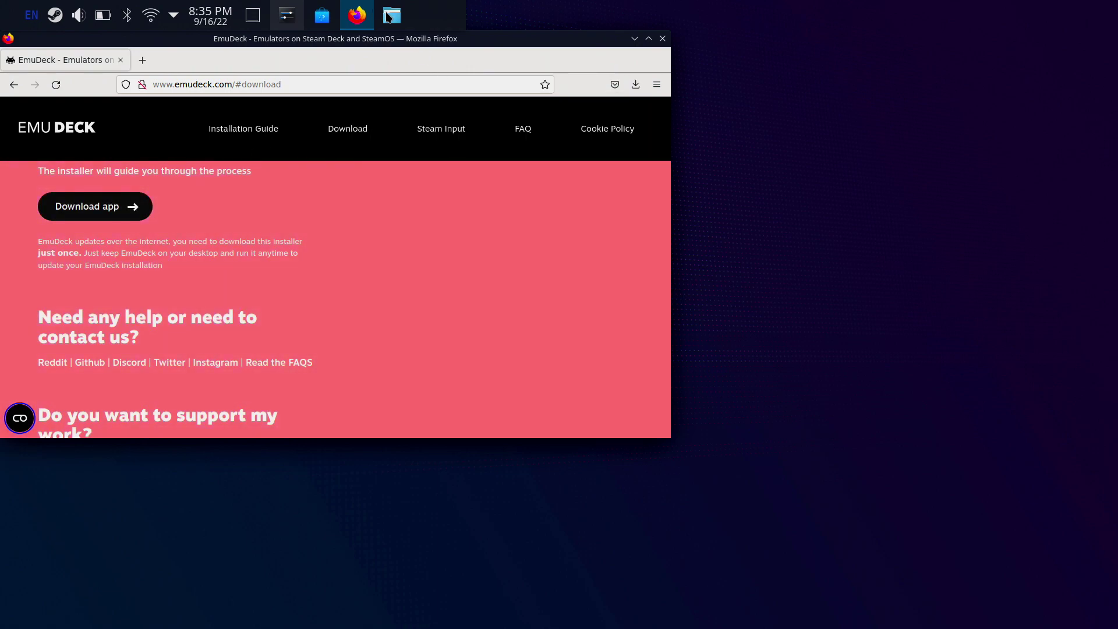
pyautogui.click(633, 40)
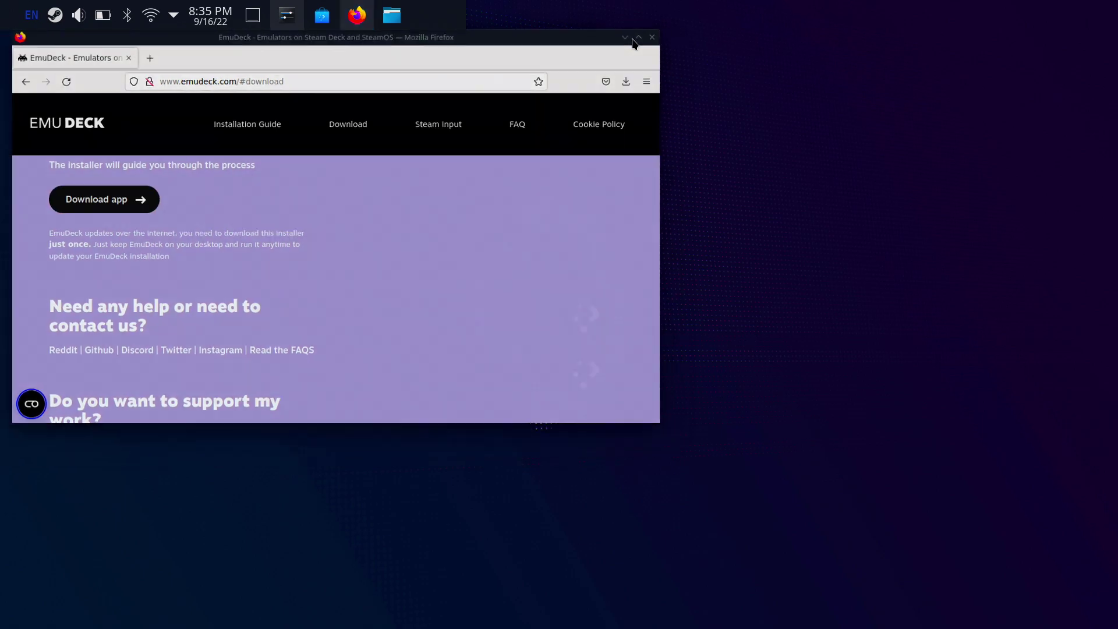
pyautogui.click(399, 21)
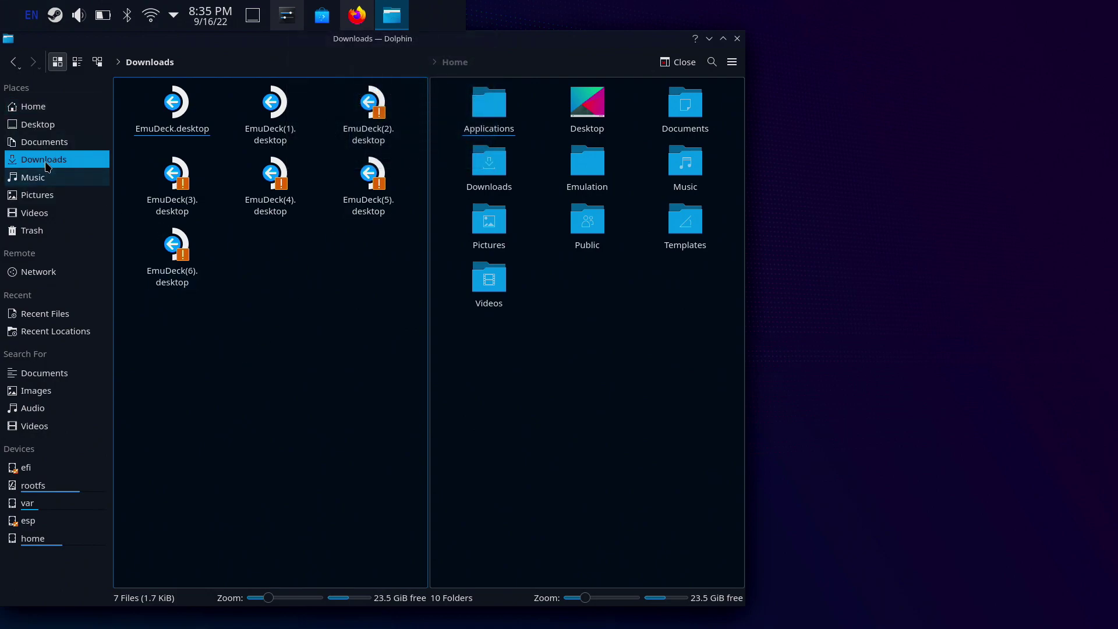
pyautogui.click(187, 105)
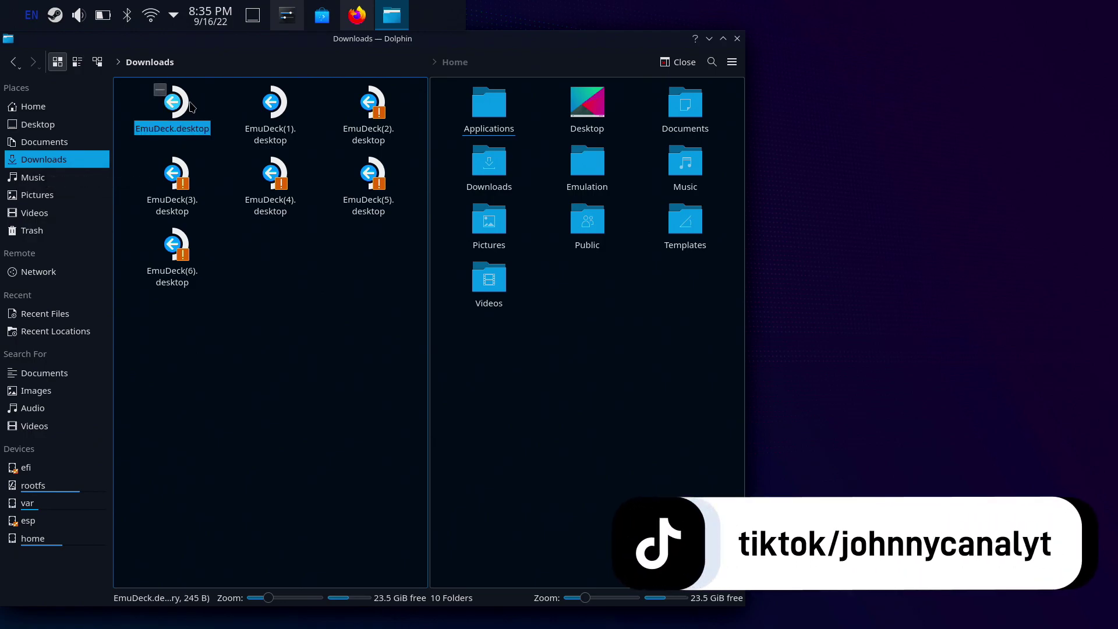
pyautogui.doubleClick(192, 107)
pyautogui.click(367, 228)
pyautogui.click(519, 162)
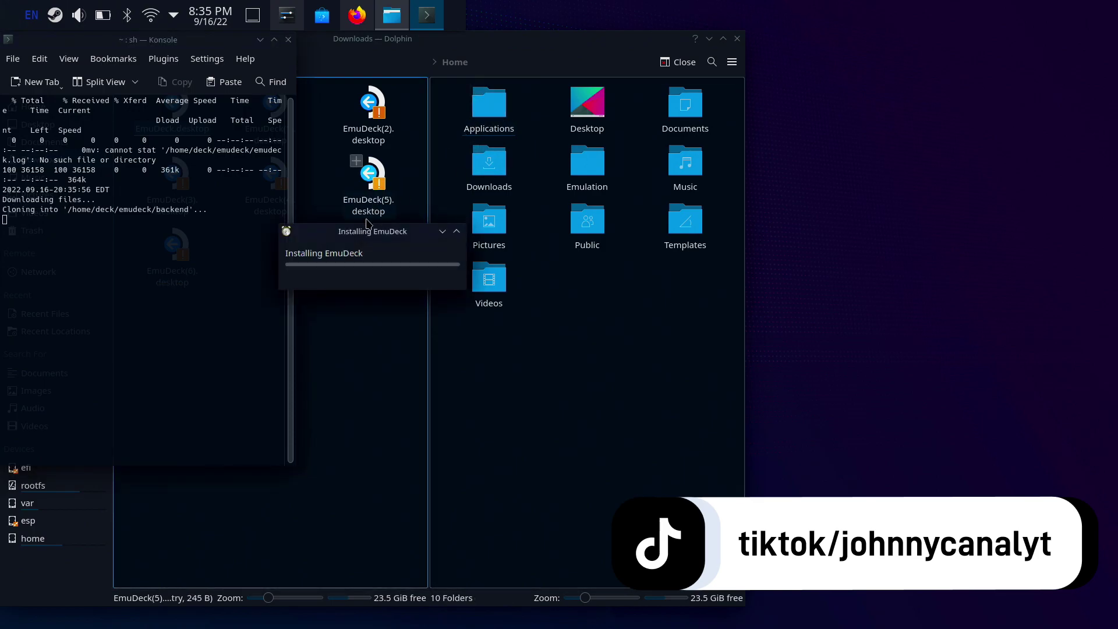
pyautogui.moveTo(361, 236); pyautogui.dragTo(406, 246)
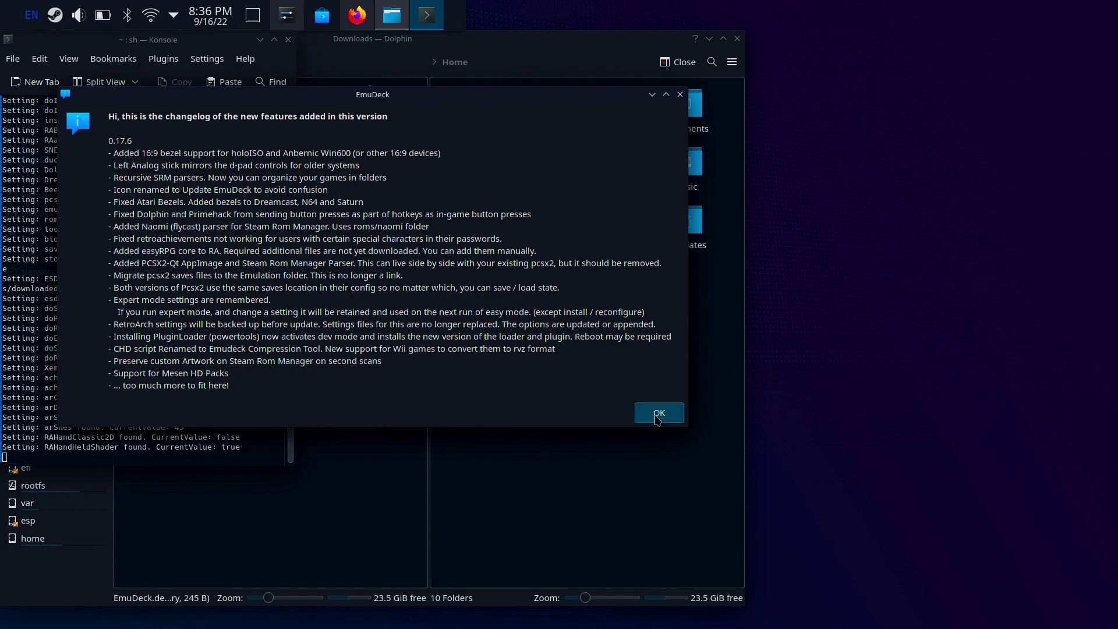
pyautogui.click(658, 414)
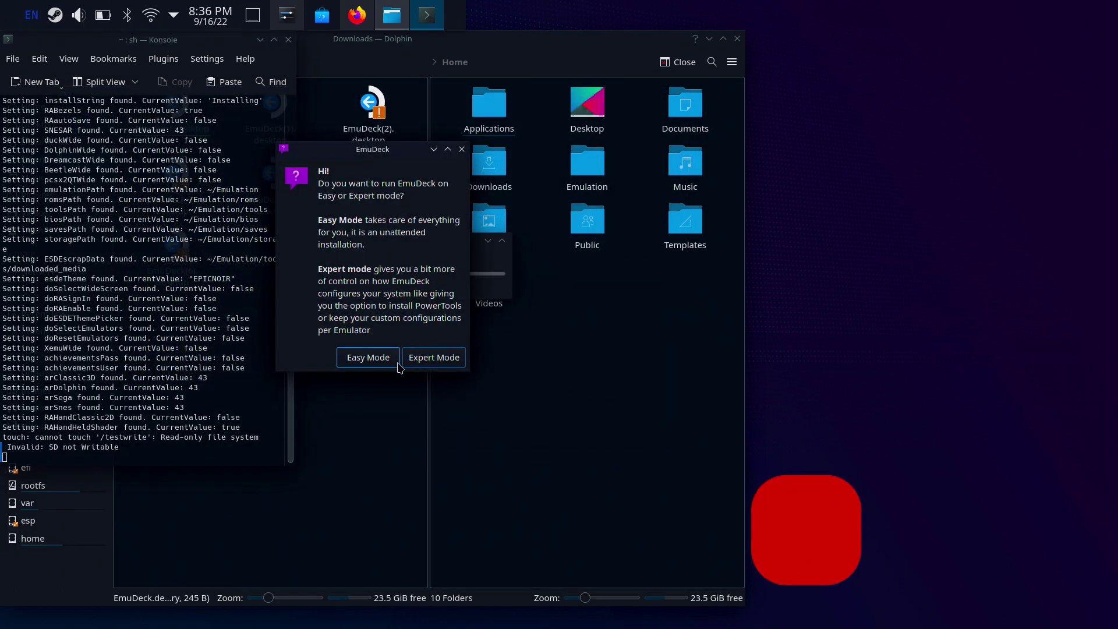
pyautogui.click(434, 357)
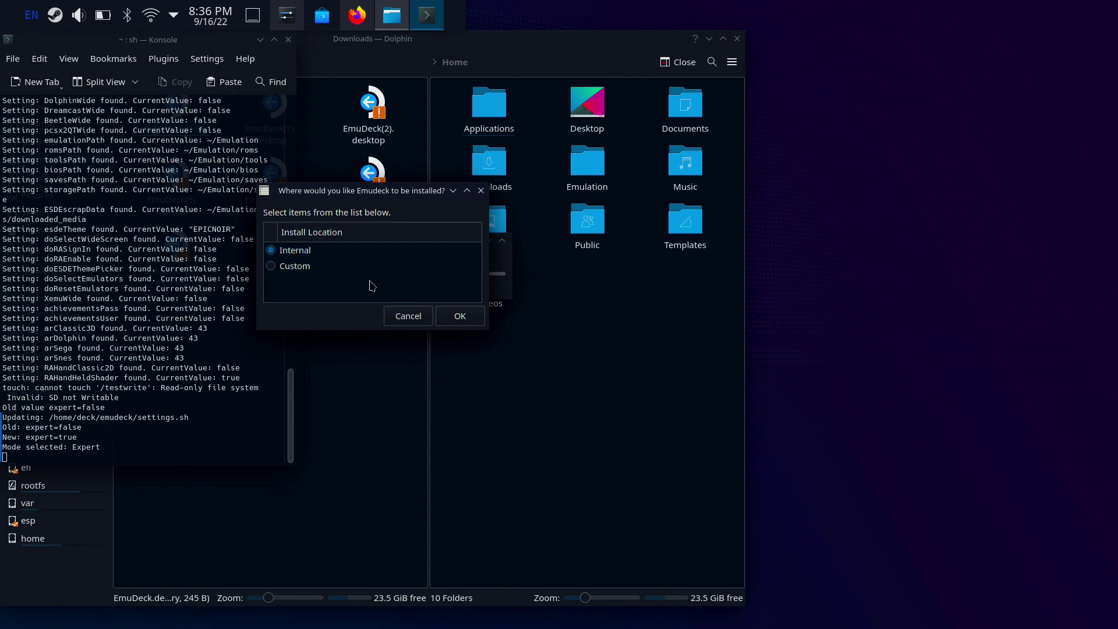
pyautogui.click(420, 321)
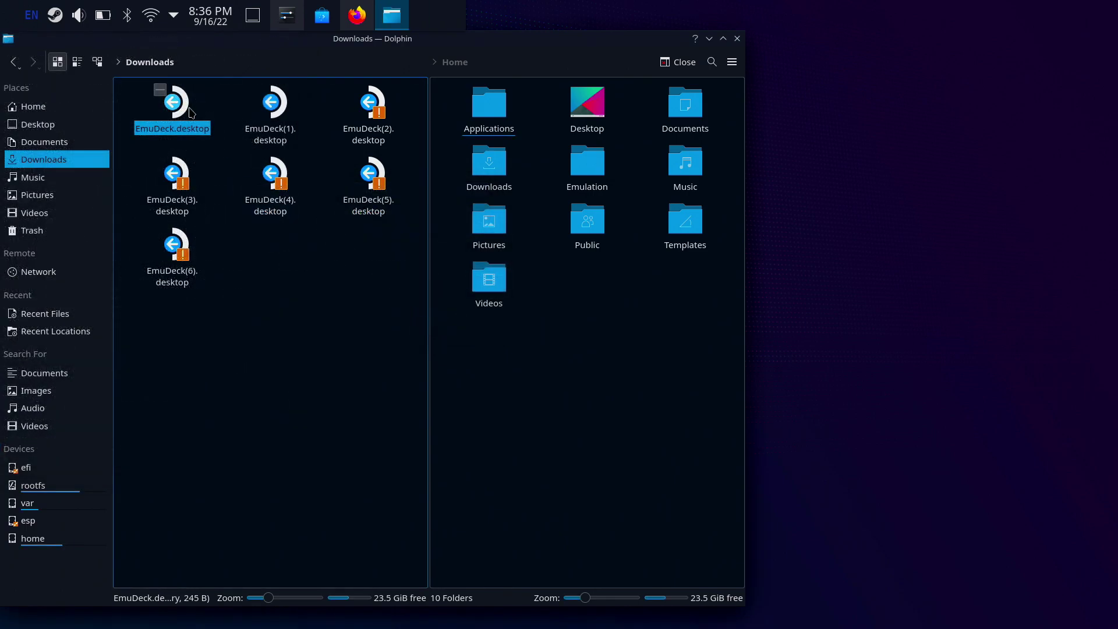
# Run the EmuDeck.desktop installer in Easy Mode and open Steam Rom Manager from its completion dialog
pyautogui.click(174, 104)
pyautogui.click(368, 232)
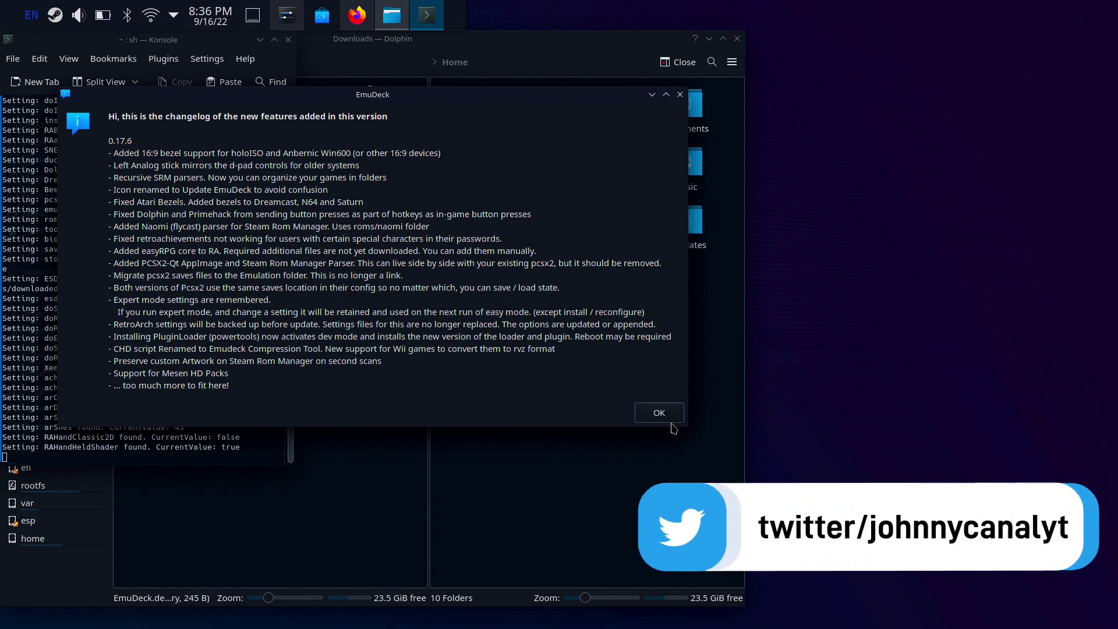
pyautogui.click(659, 413)
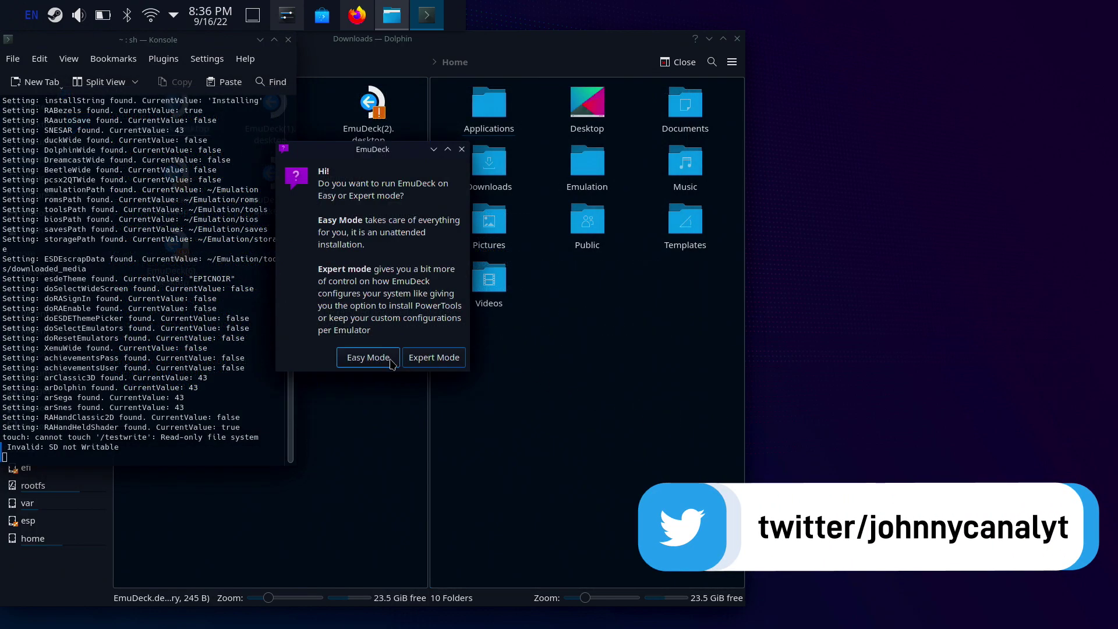
pyautogui.click(387, 360)
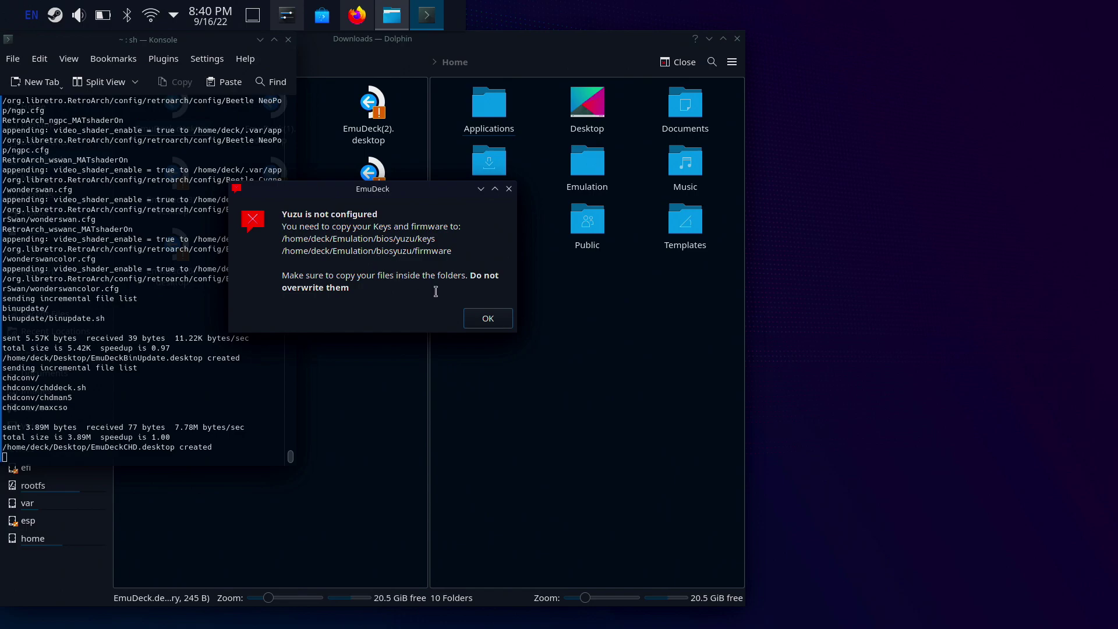
pyautogui.click(487, 319)
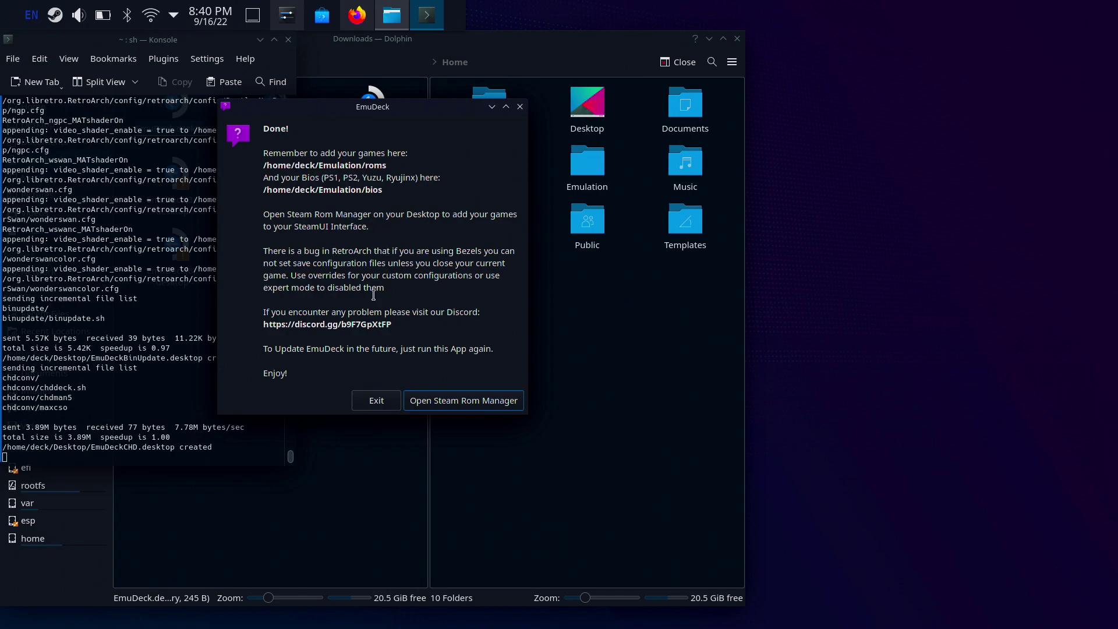
pyautogui.click(483, 402)
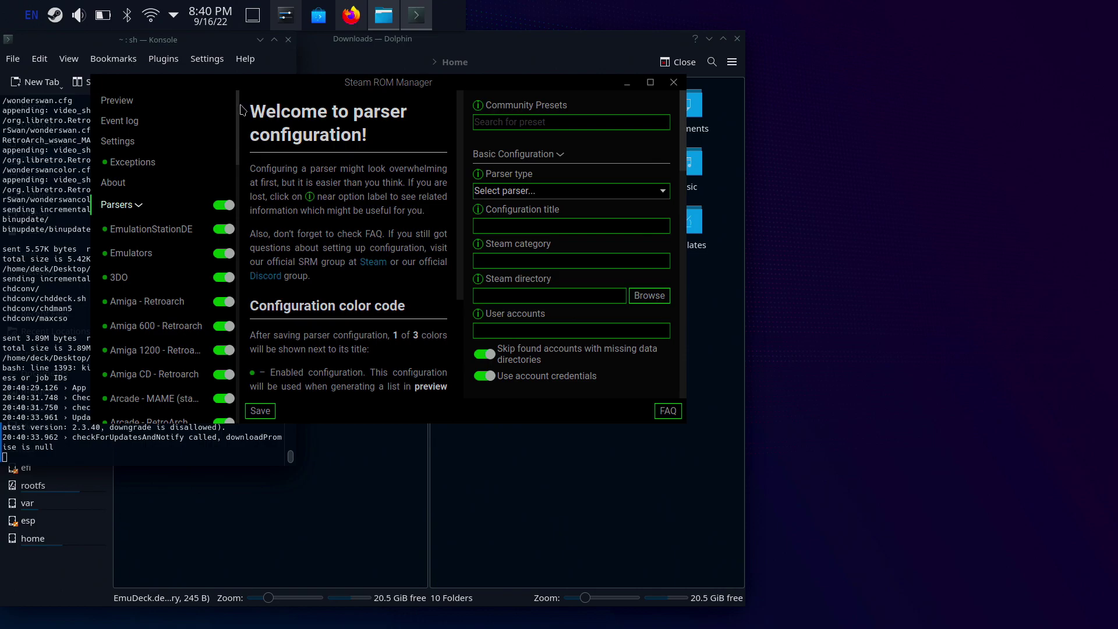
# Toggle the Nintendo DS RetroArch parser in Steam ROM Manager's list of parsers
pyautogui.scroll(-1, 239, 112)
pyautogui.moveTo(239, 112); pyautogui.dragTo(240, 273)
pyautogui.scroll(2, 135, 183)
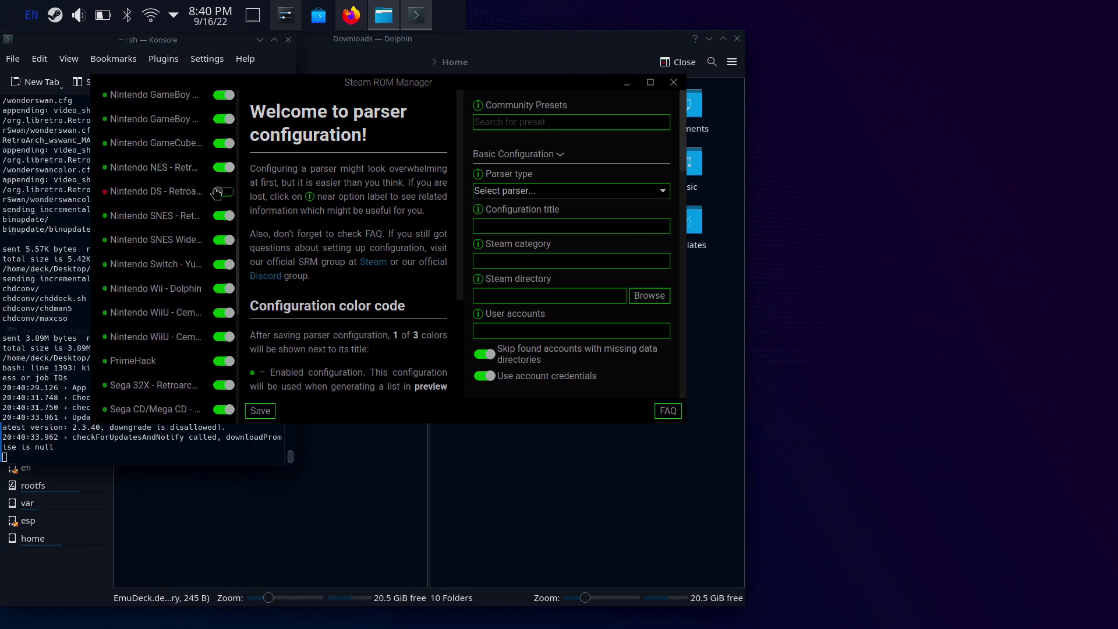
pyautogui.click(221, 193)
pyautogui.moveTo(241, 279); pyautogui.dragTo(250, 100)
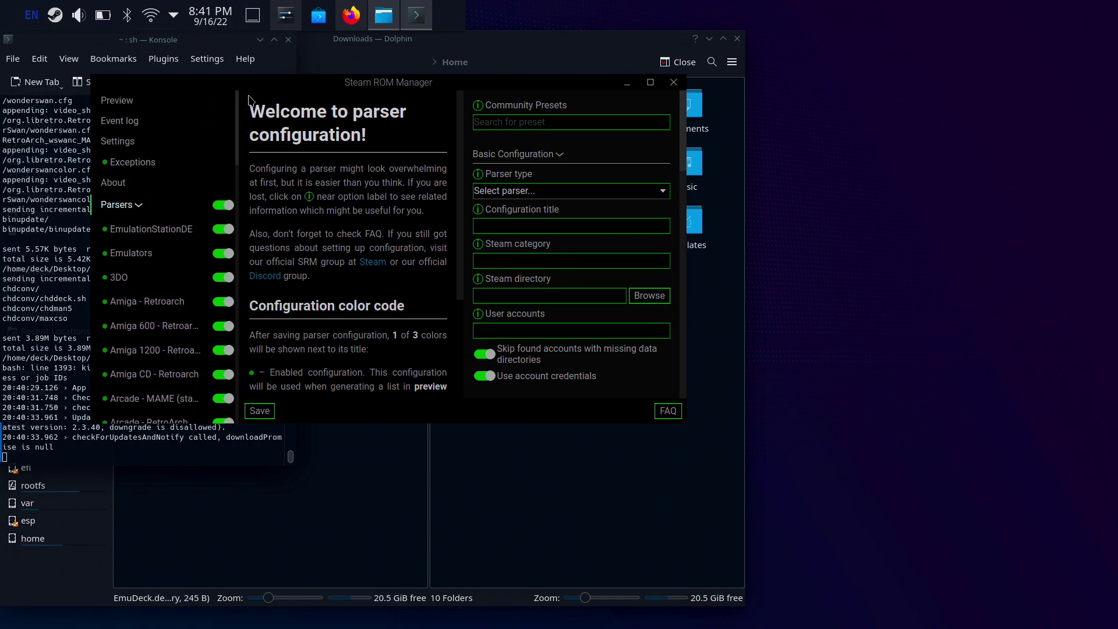
# Generate the app list in the preview and widen the Steam ROM Manager window
pyautogui.click(114, 103)
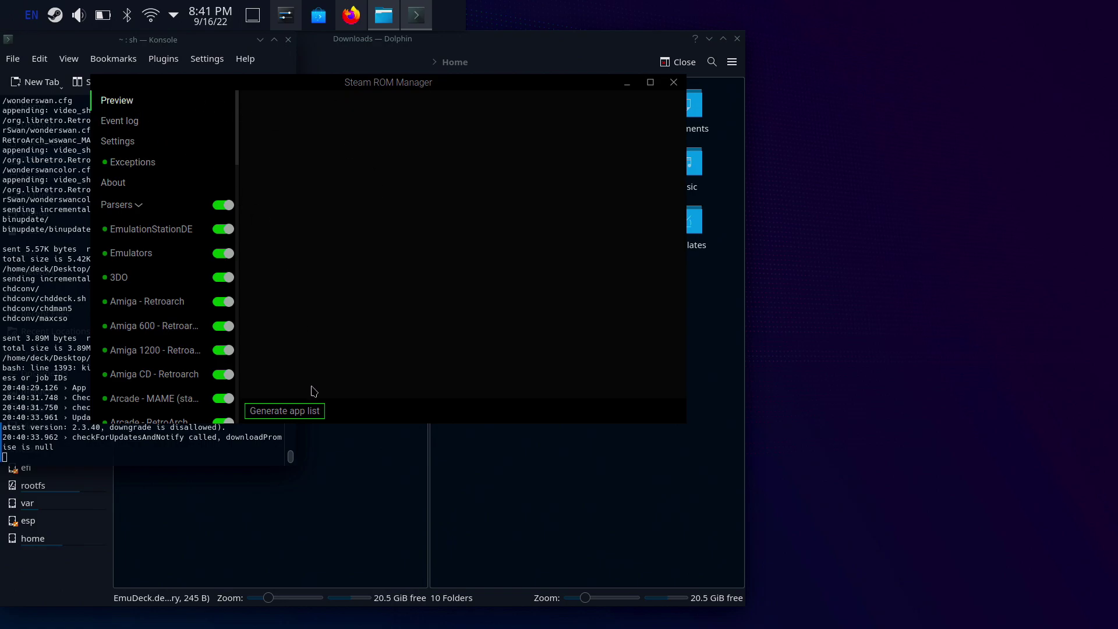
pyautogui.click(297, 412)
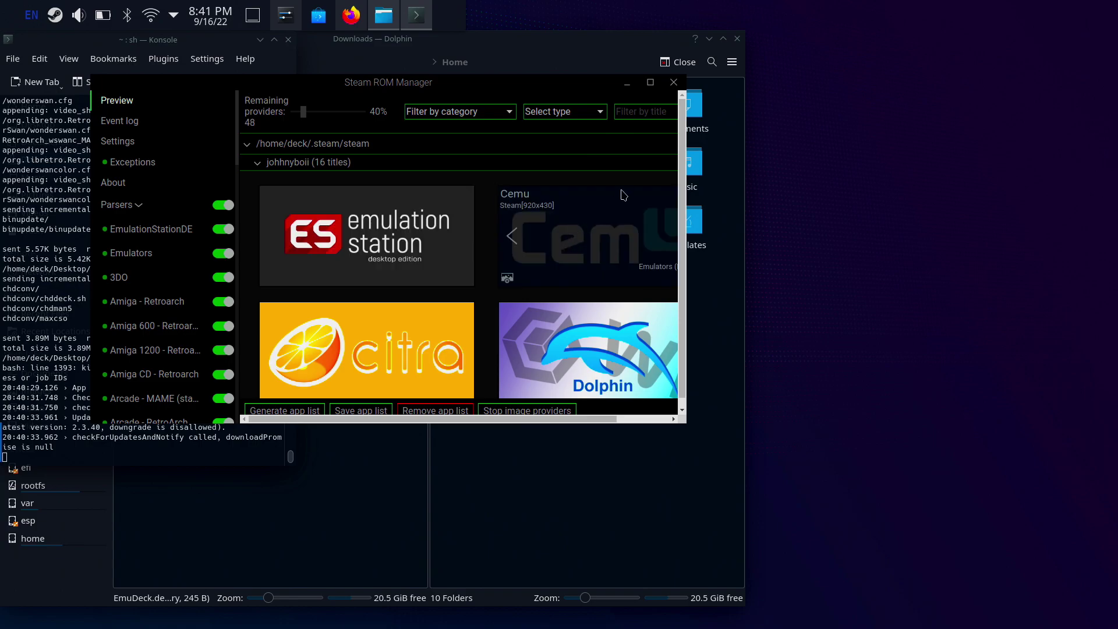
pyautogui.moveTo(684, 236); pyautogui.dragTo(895, 145)
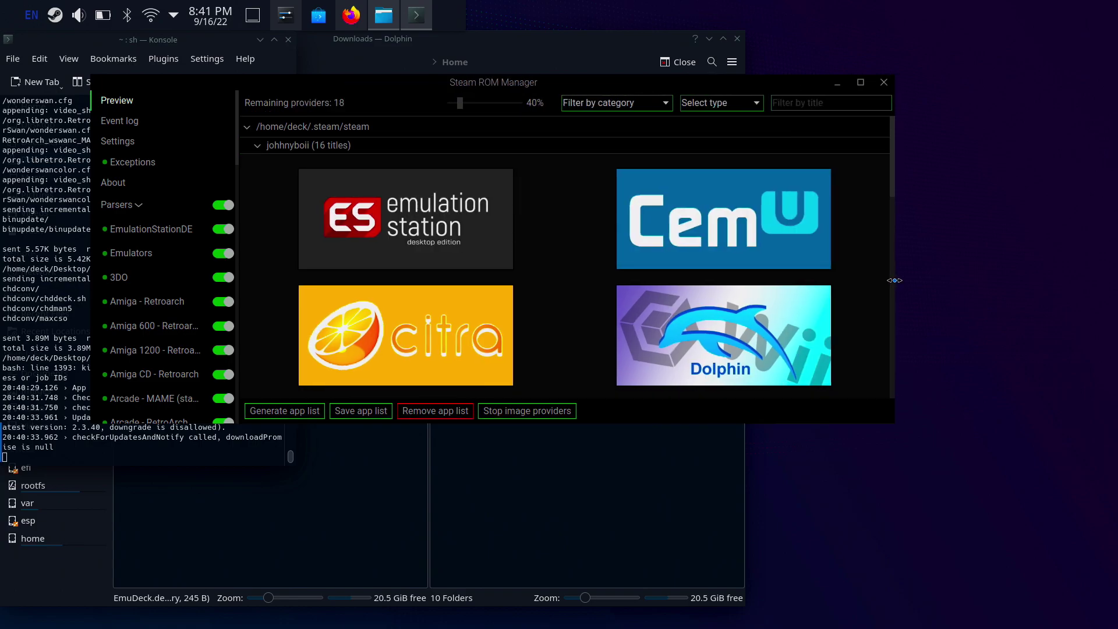
# Examine the emulator and game artwork throughout the generated app list
pyautogui.scroll(-3, 886, 188)
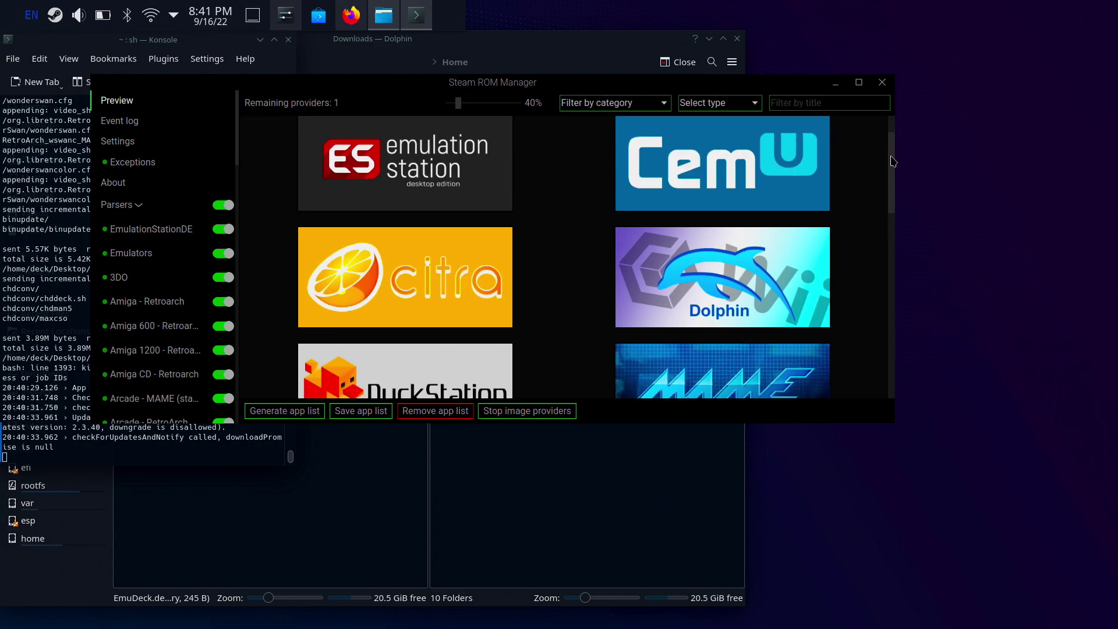
pyautogui.scroll(-8, 887, 188)
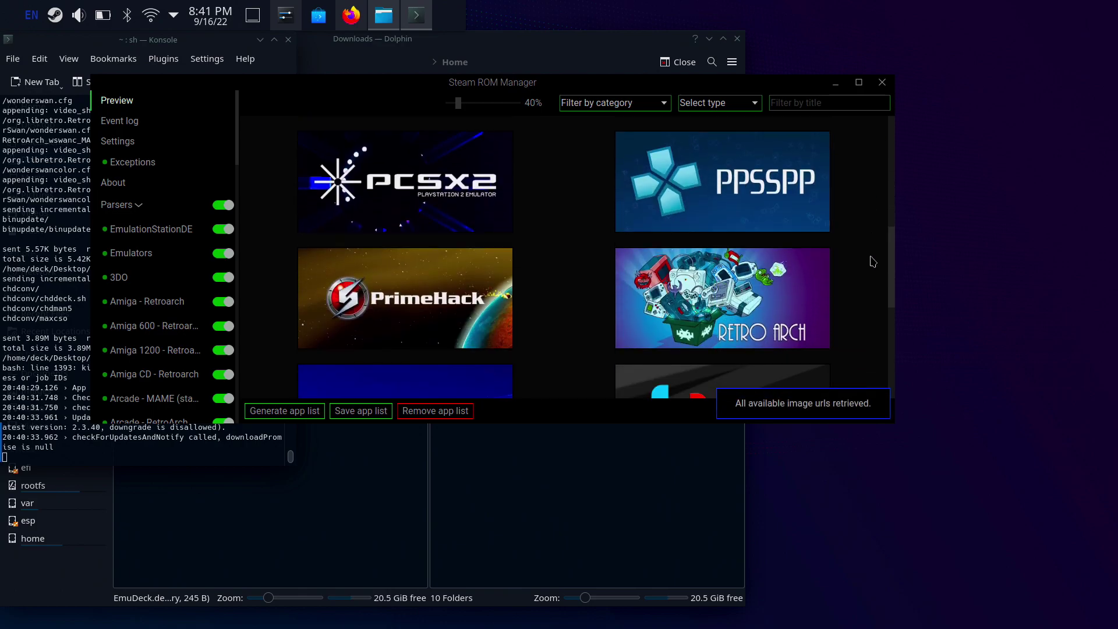
pyautogui.scroll(1, 841, 320)
pyautogui.scroll(-1, 851, 332)
pyautogui.scroll(1, 844, 316)
pyautogui.scroll(7, 844, 317)
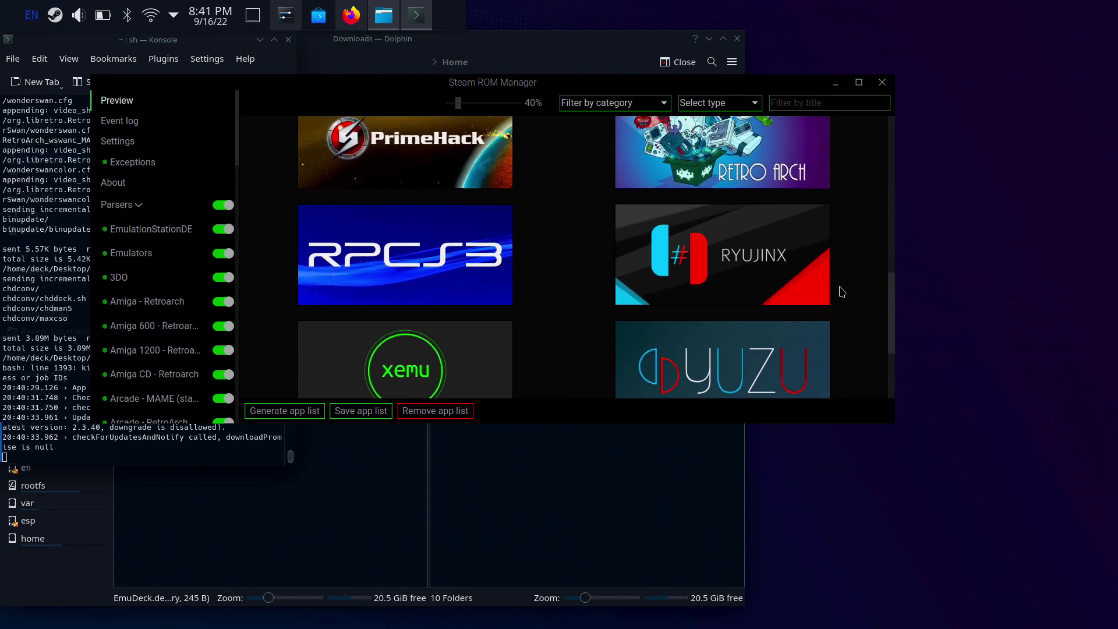
pyautogui.scroll(4, 878, 201)
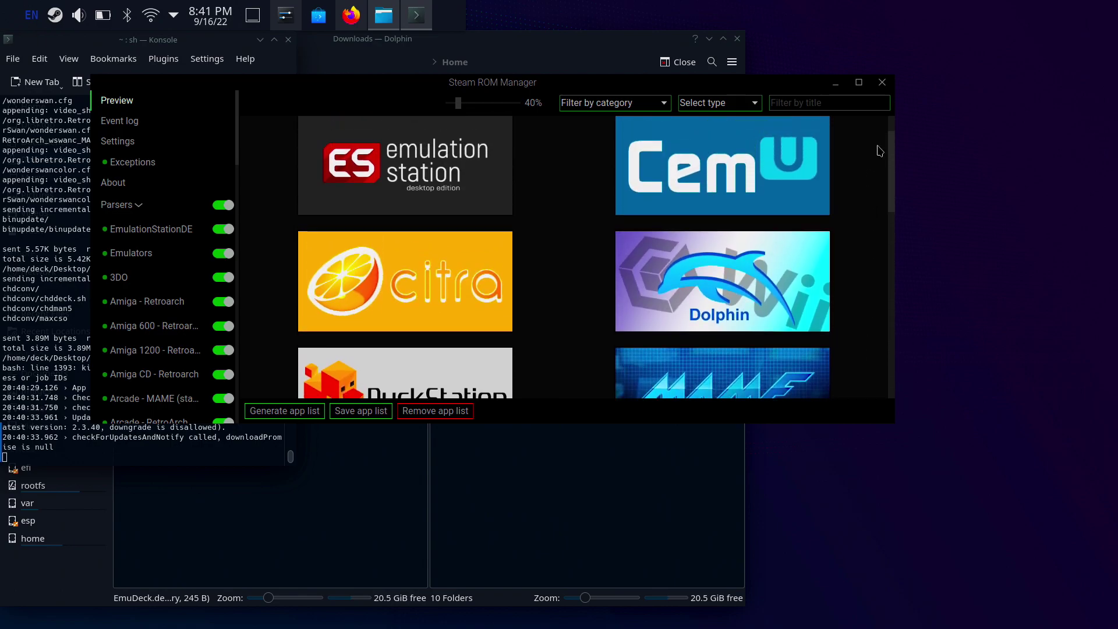
pyautogui.moveTo(887, 131); pyautogui.dragTo(872, 355)
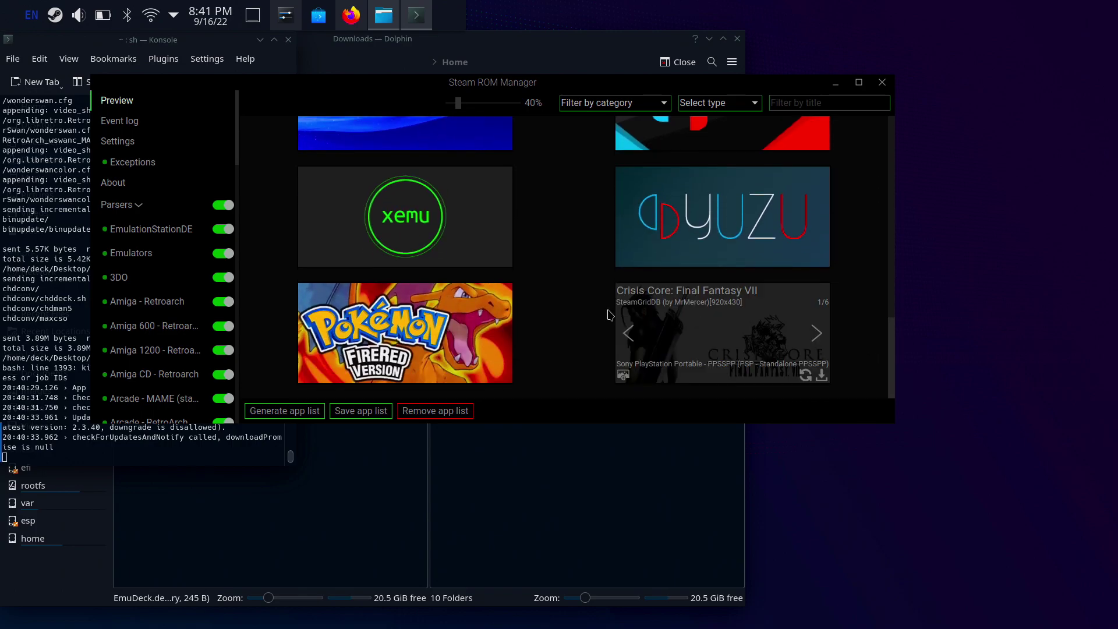
pyautogui.moveTo(814, 292)
pyautogui.moveTo(892, 332); pyautogui.dragTo(901, 215)
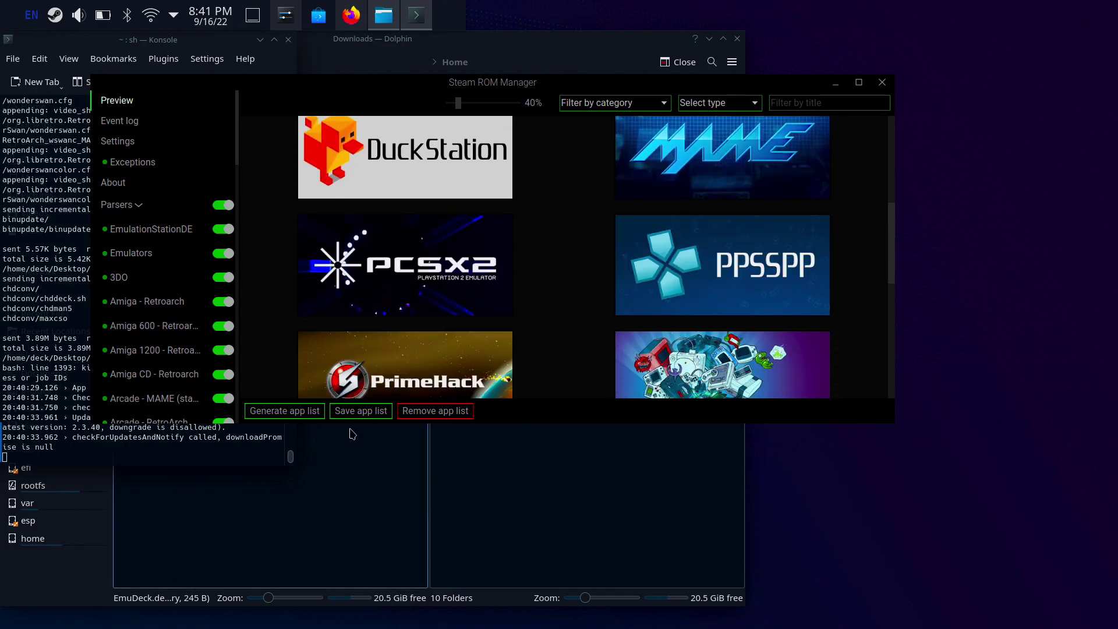
# Save the generated app list and close Steam ROM Manager
pyautogui.click(360, 411)
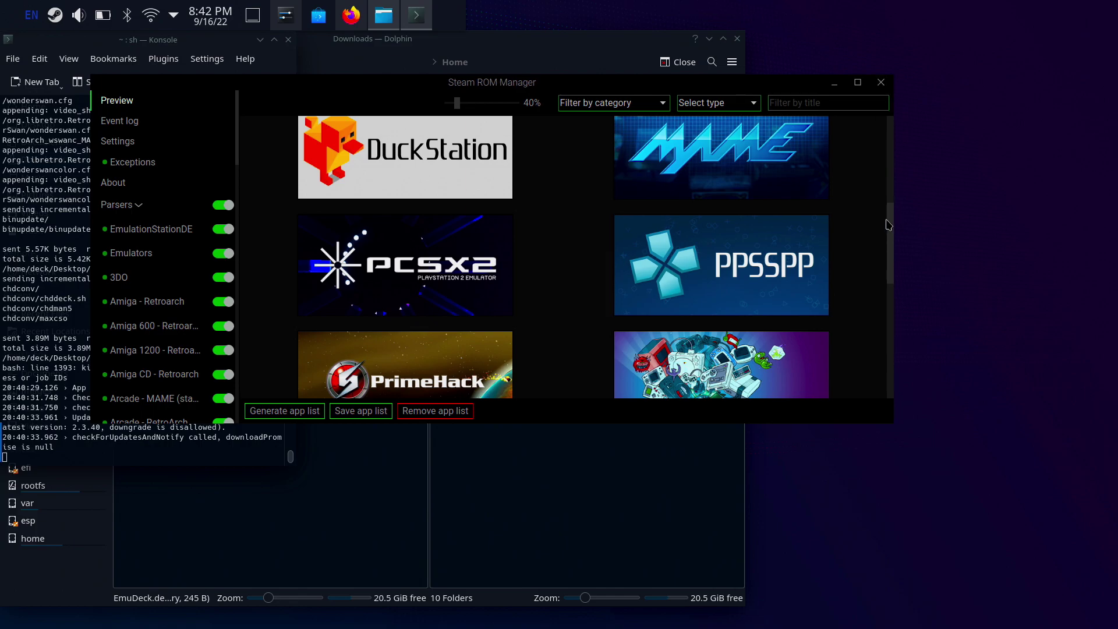
pyautogui.moveTo(890, 221); pyautogui.dragTo(921, 113)
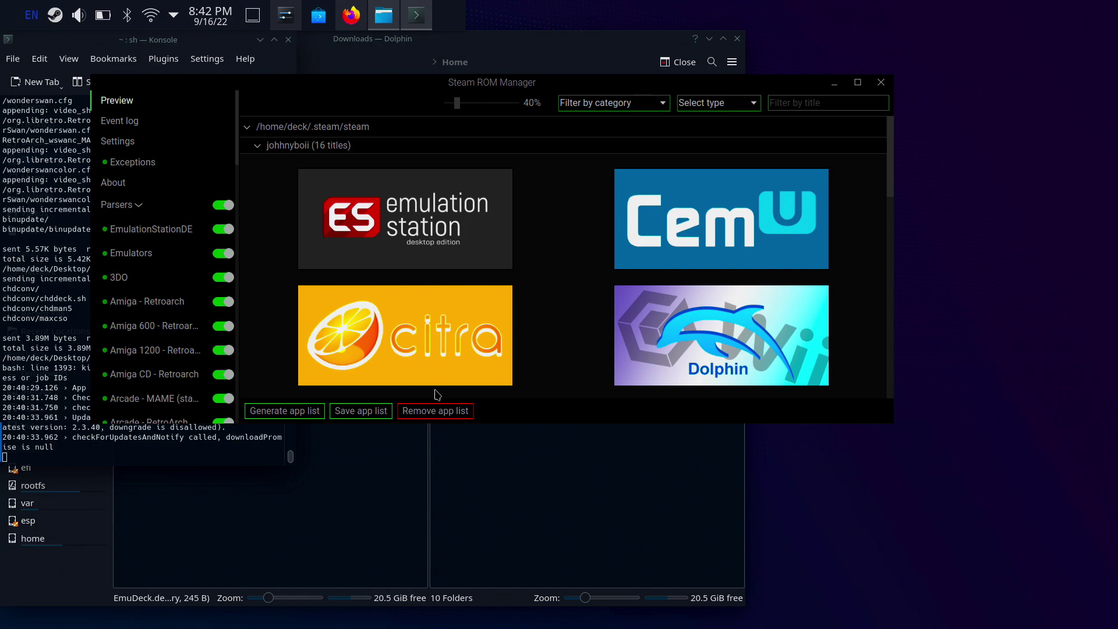
pyautogui.moveTo(627, 262)
pyautogui.click(880, 82)
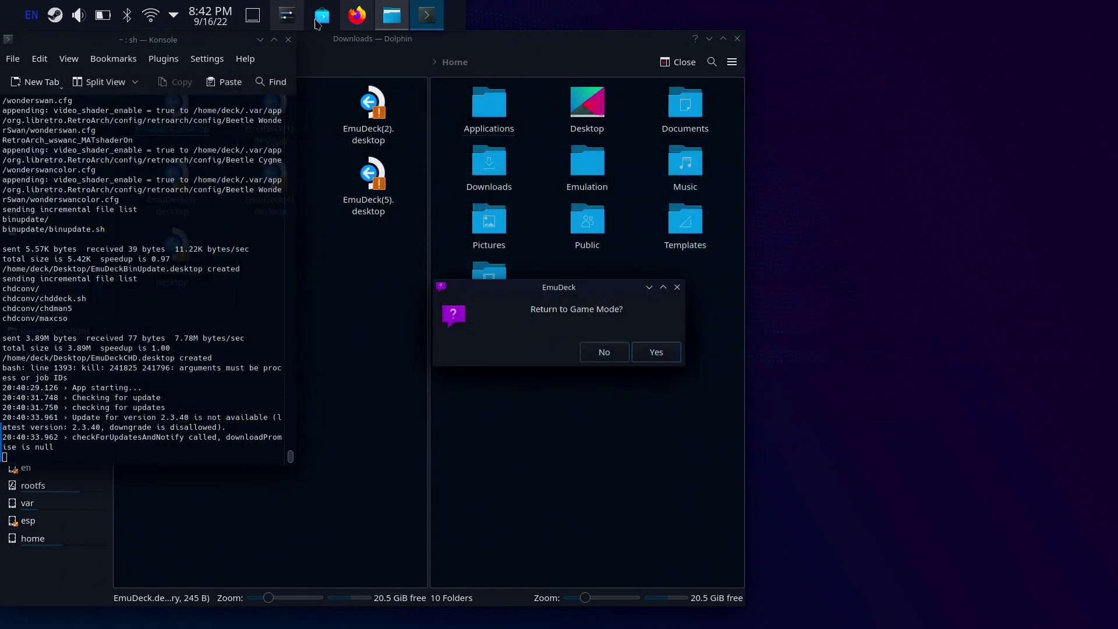
# Decline the return to Game Mode and close the file manager window
pyautogui.click(618, 357)
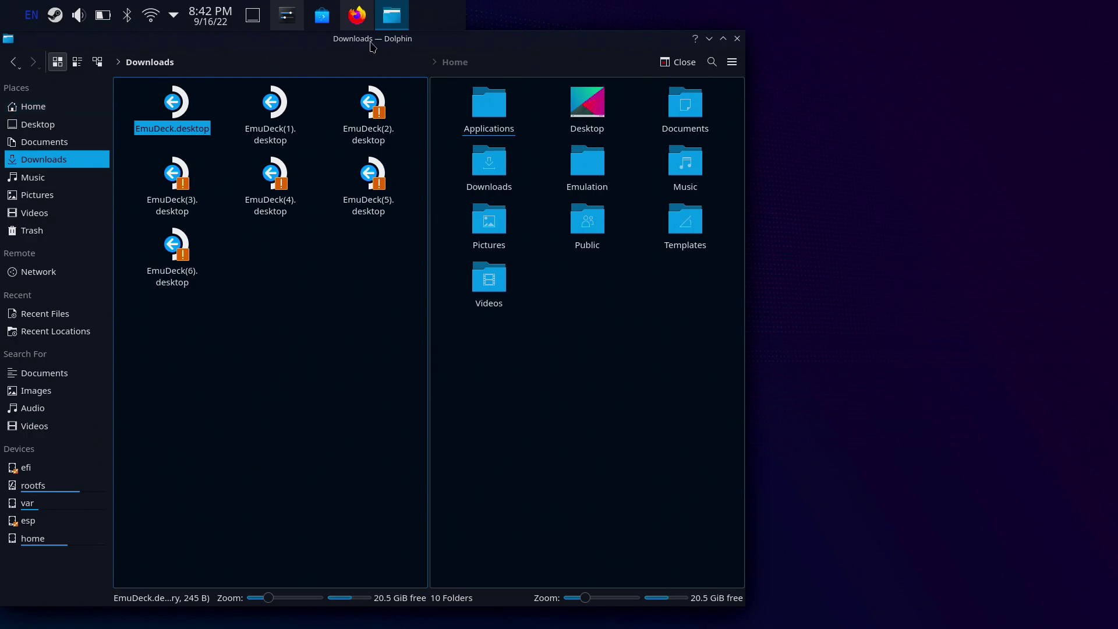
pyautogui.moveTo(471, 39); pyautogui.dragTo(536, 38)
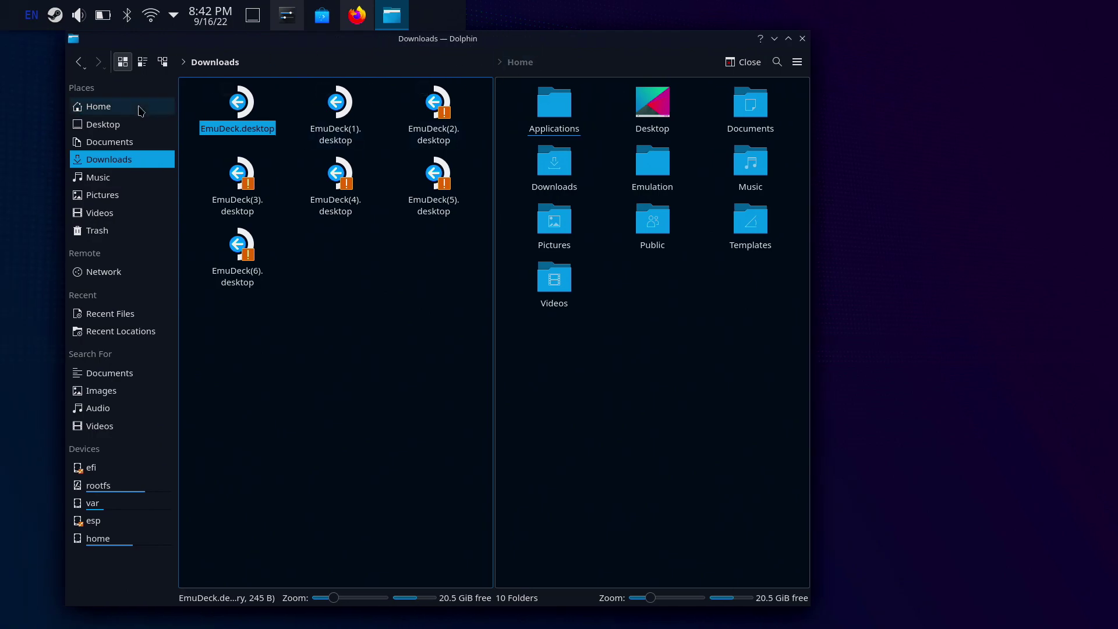
pyautogui.click(803, 38)
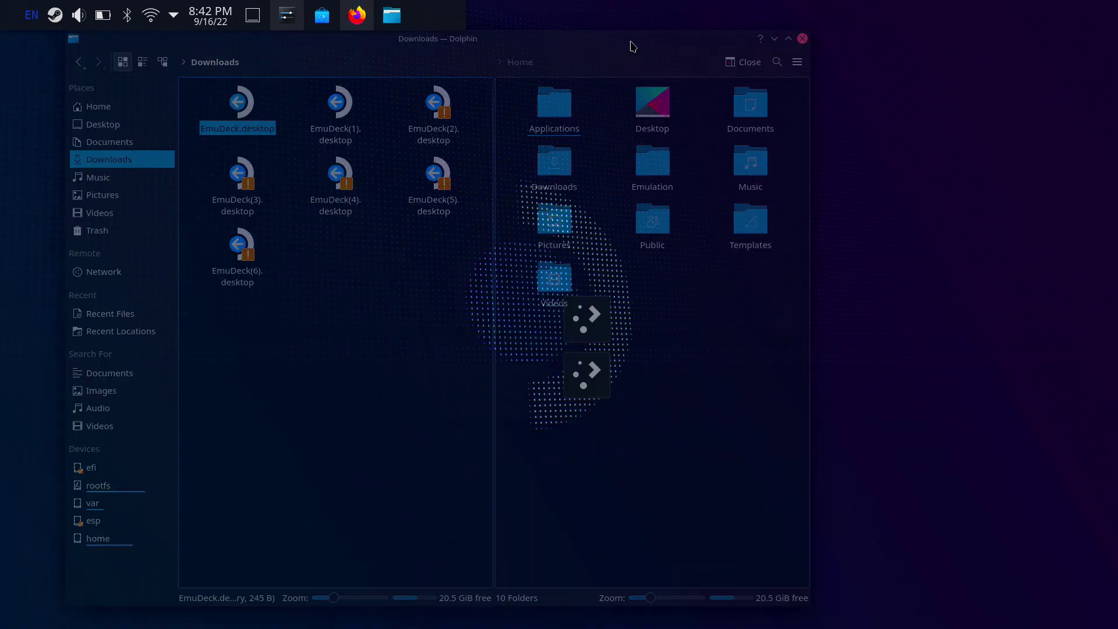
# Open the Emulation folder from Home in the file manager and widen its pane in the split view
pyautogui.click(393, 18)
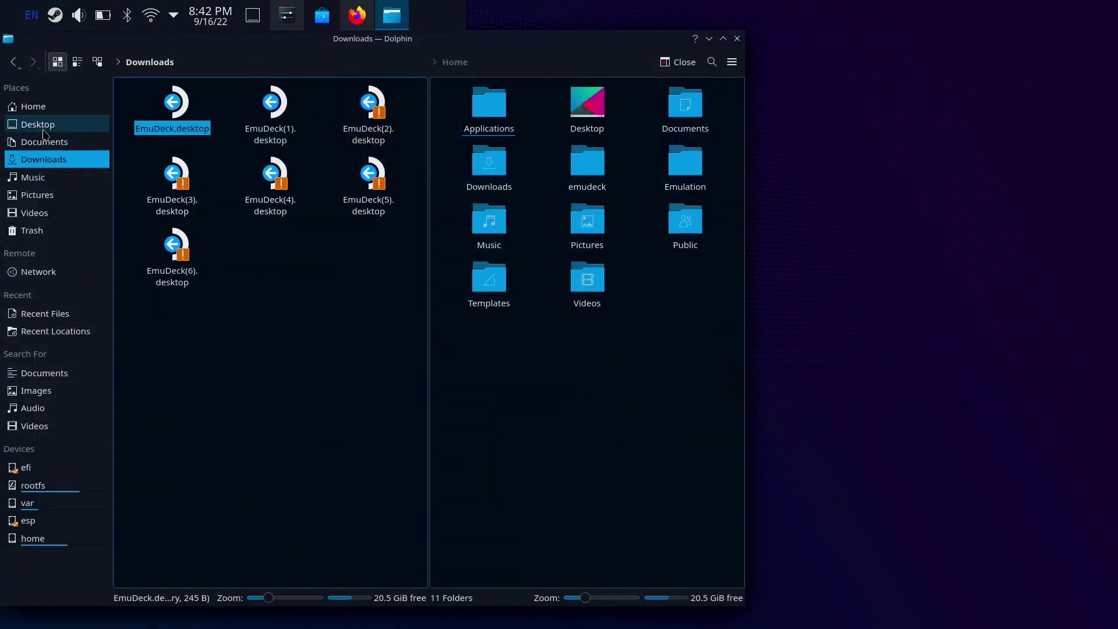
pyautogui.click(47, 112)
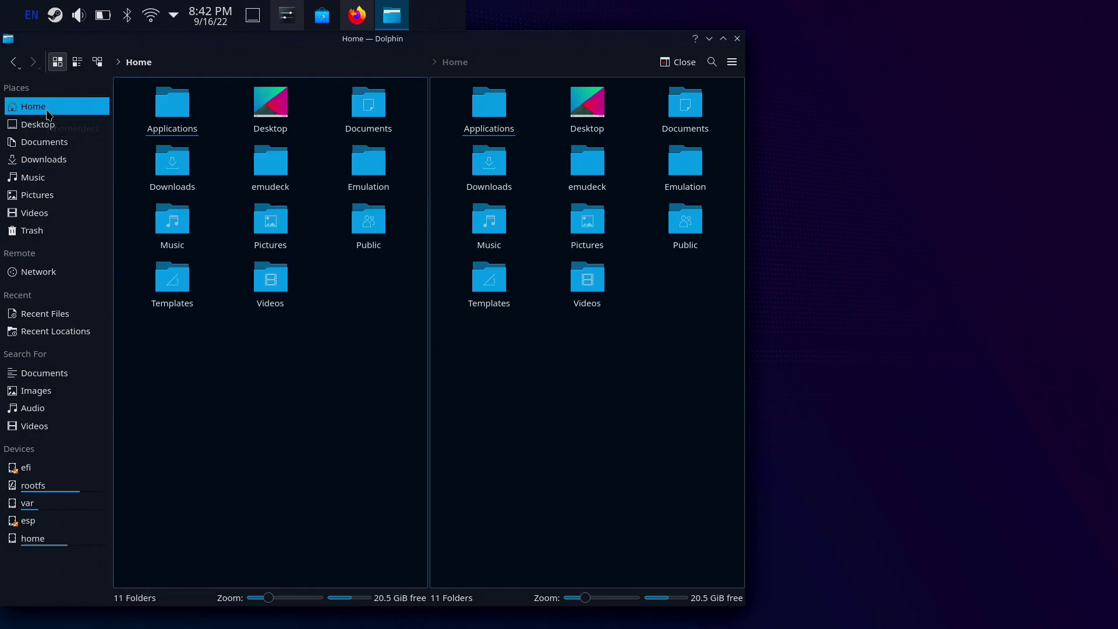
pyautogui.doubleClick(374, 175)
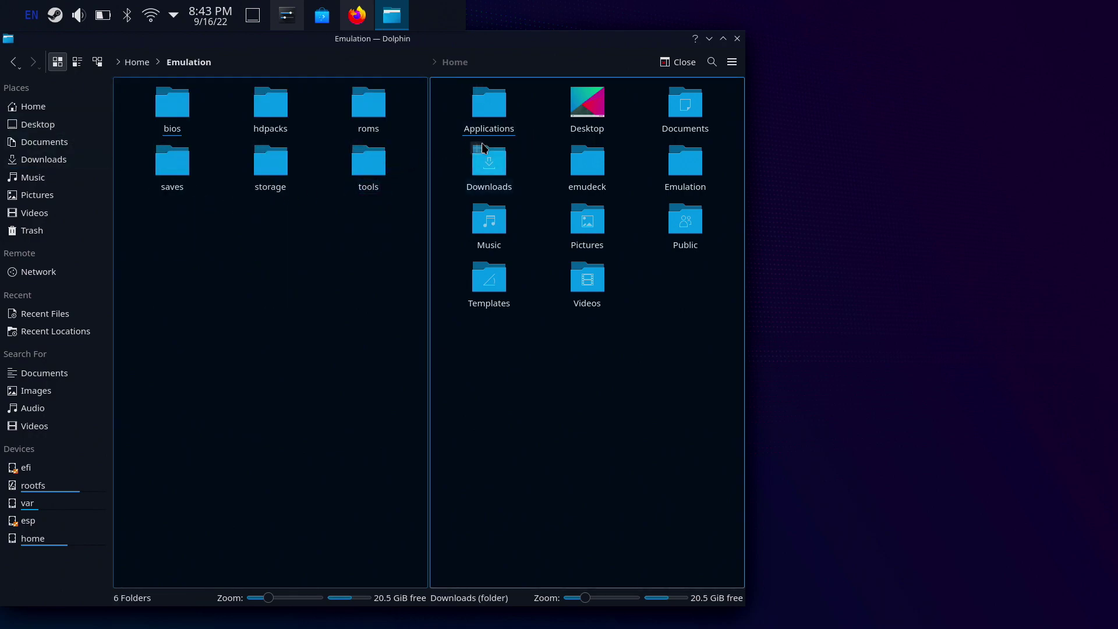
pyautogui.moveTo(432, 138); pyautogui.dragTo(697, 153)
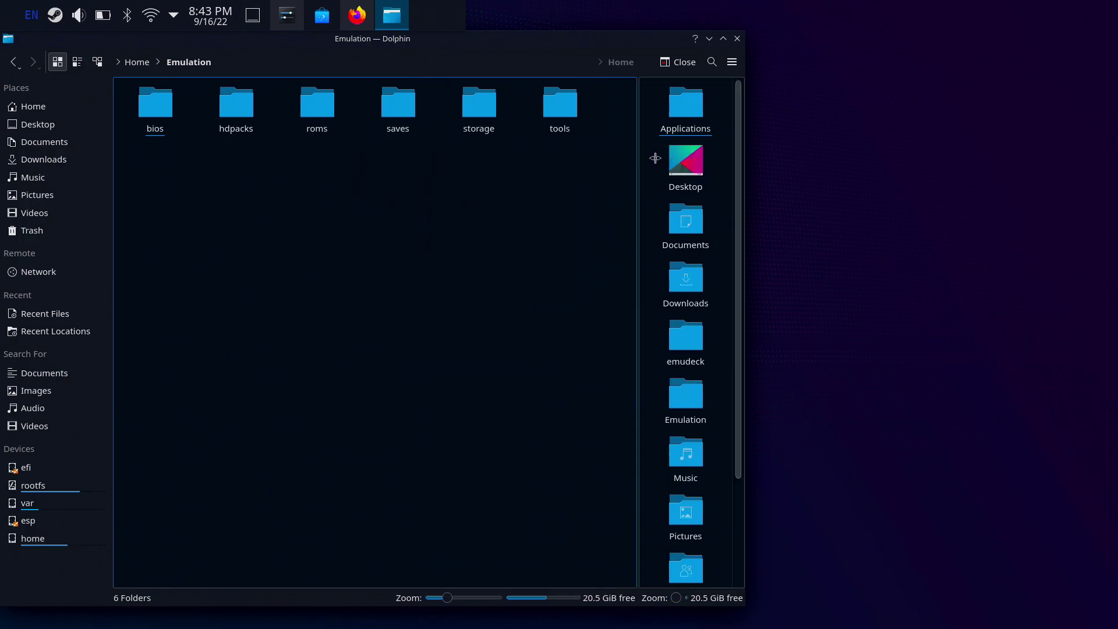
# Open the roms folder inside Emulation and look through its system subfolders
pyautogui.click(309, 101)
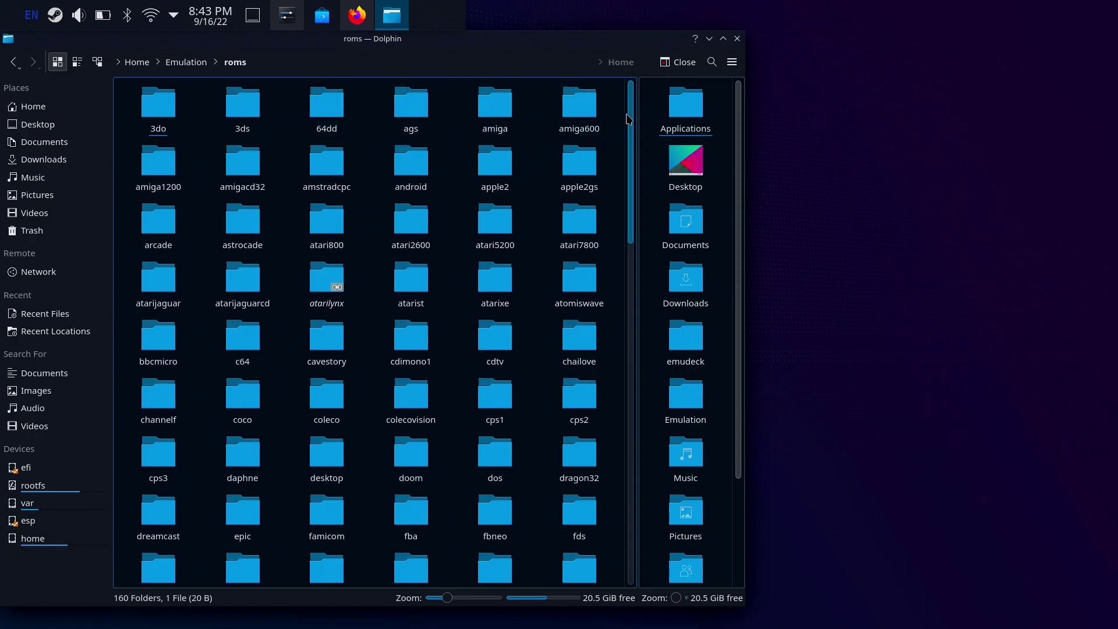
pyautogui.moveTo(633, 114); pyautogui.dragTo(643, 289)
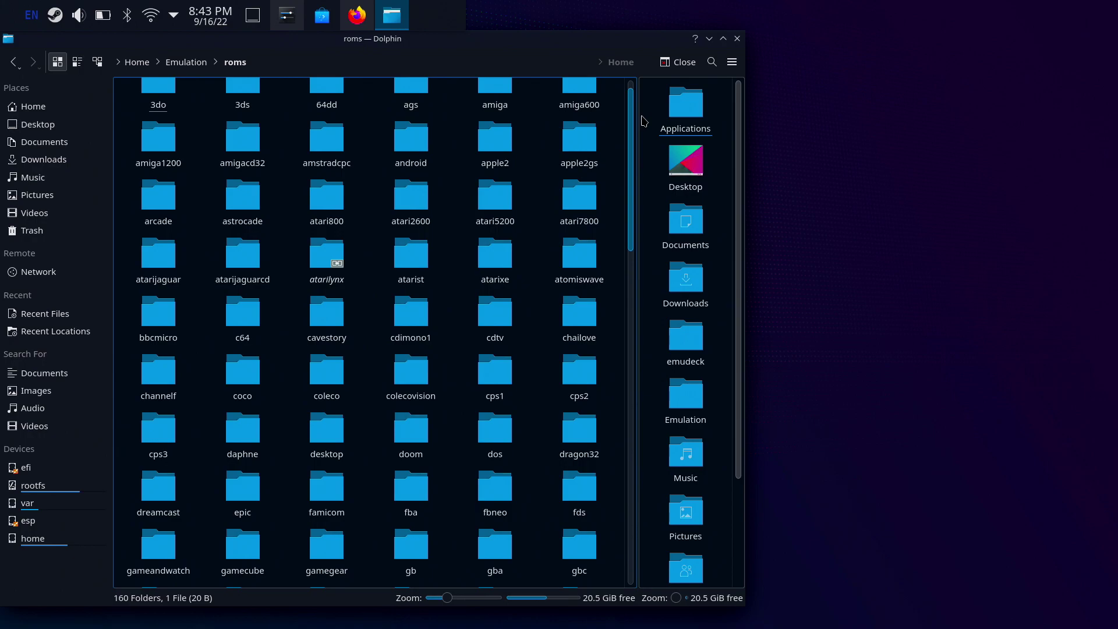
pyautogui.moveTo(654, 67); pyautogui.dragTo(419, 83)
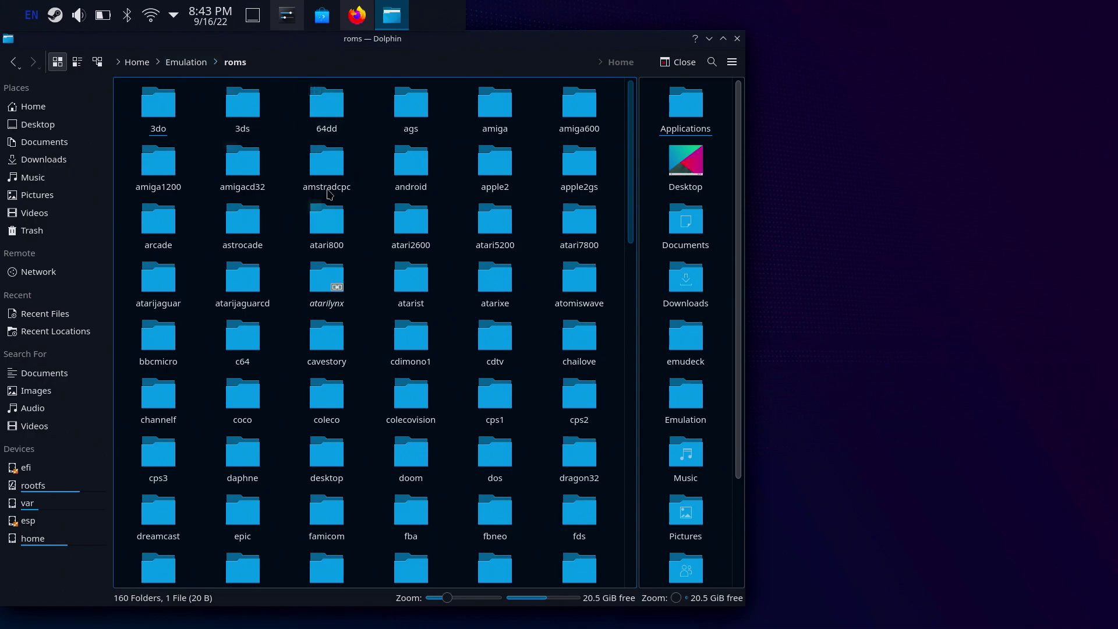
# View the contents of the bios folder and return to the Emulation folder
pyautogui.click(195, 61)
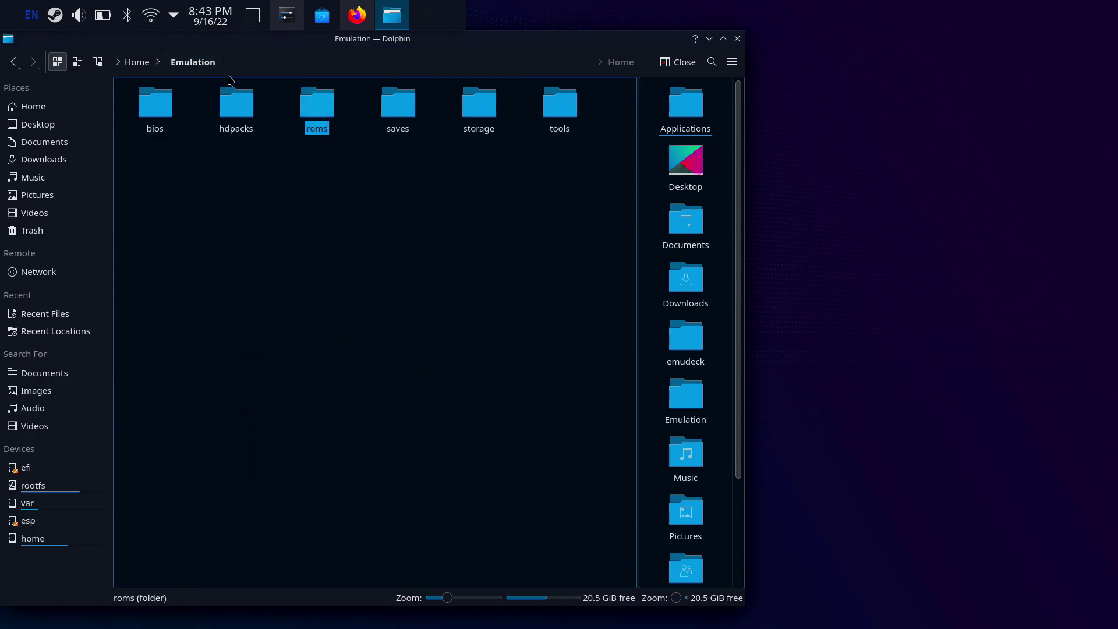
pyautogui.click(172, 120)
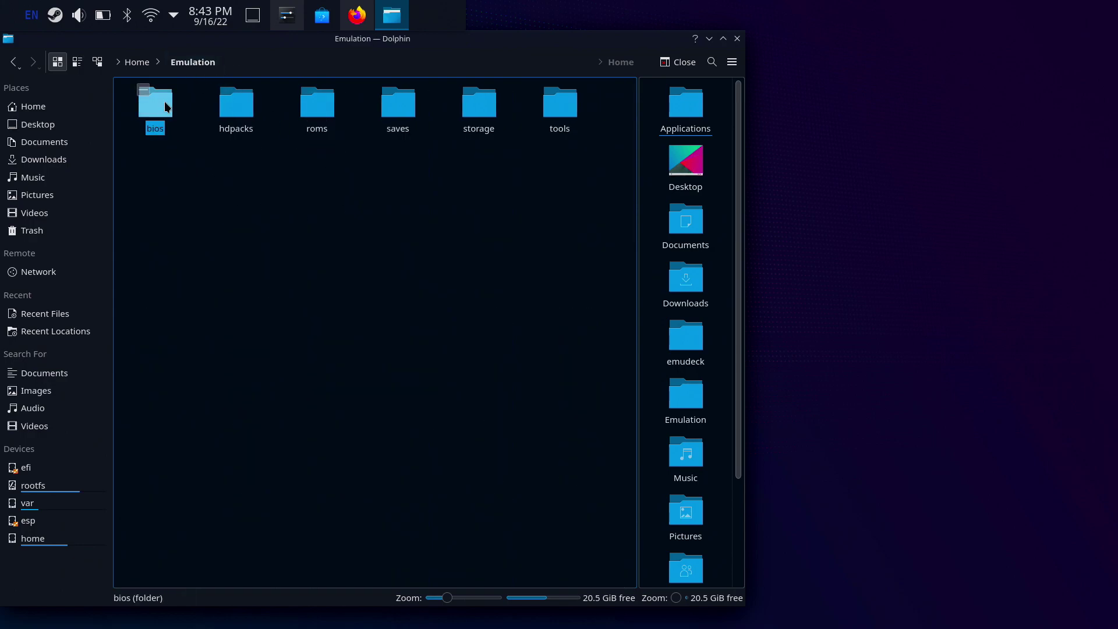
pyautogui.doubleClick(167, 106)
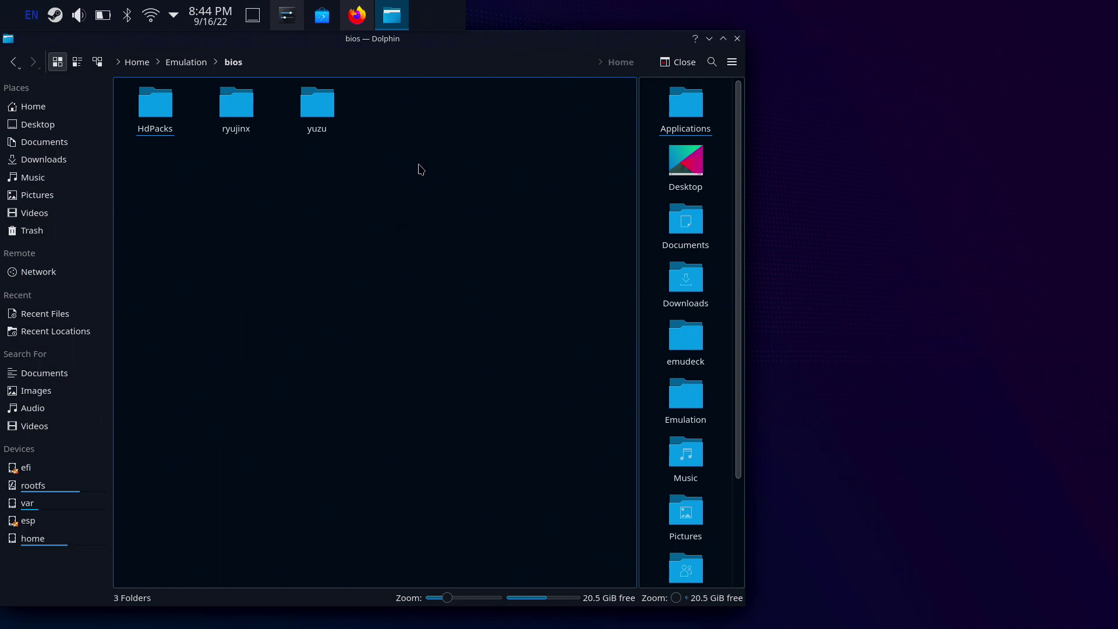
pyautogui.click(184, 67)
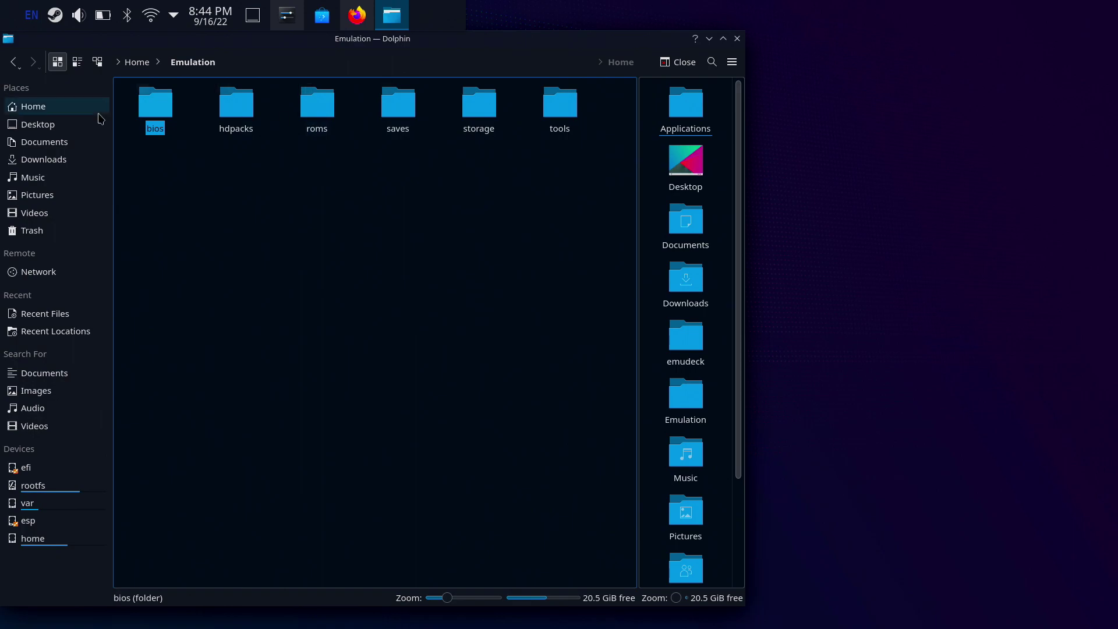
# Reopen the file manager, show the Desktop folder and enlarge the window
pyautogui.click(737, 39)
pyautogui.click(391, 16)
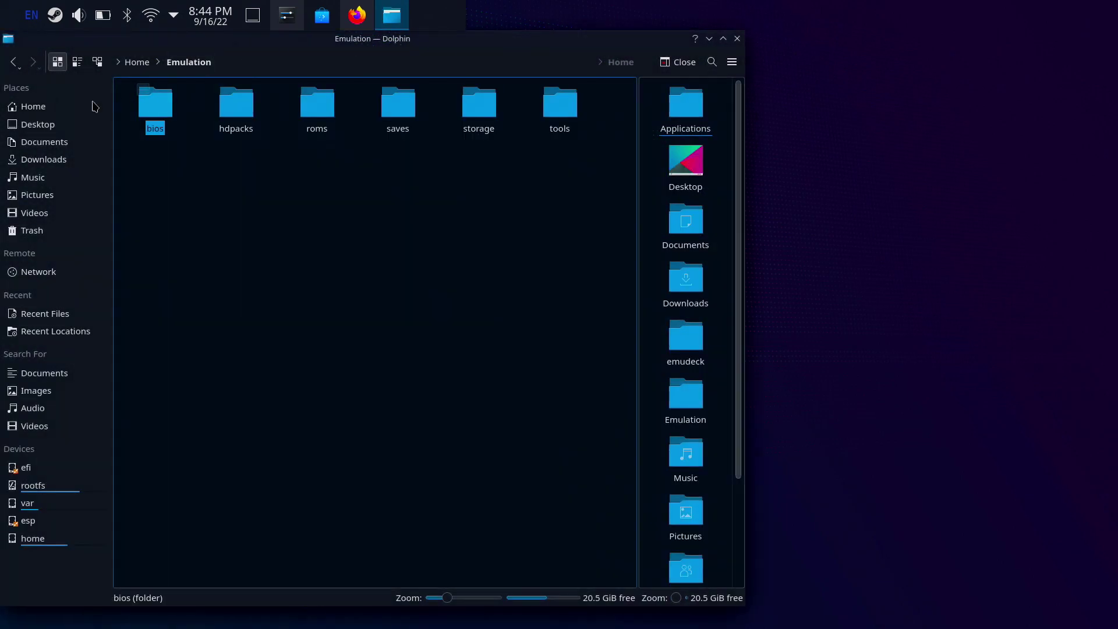
pyautogui.click(42, 109)
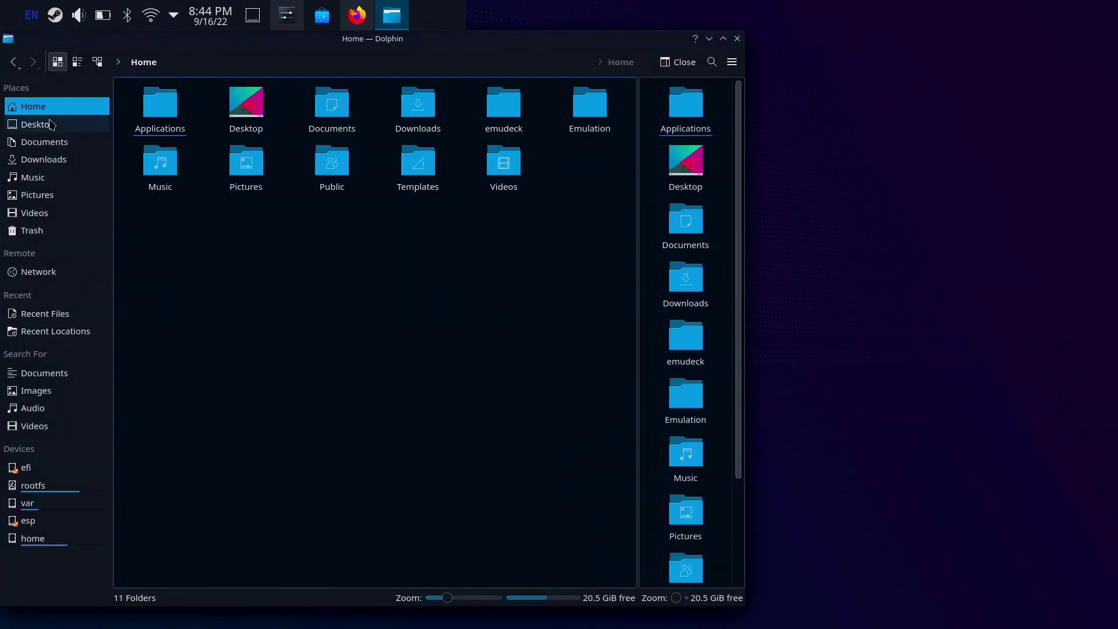
pyautogui.click(49, 119)
pyautogui.moveTo(275, 45); pyautogui.dragTo(210, 115)
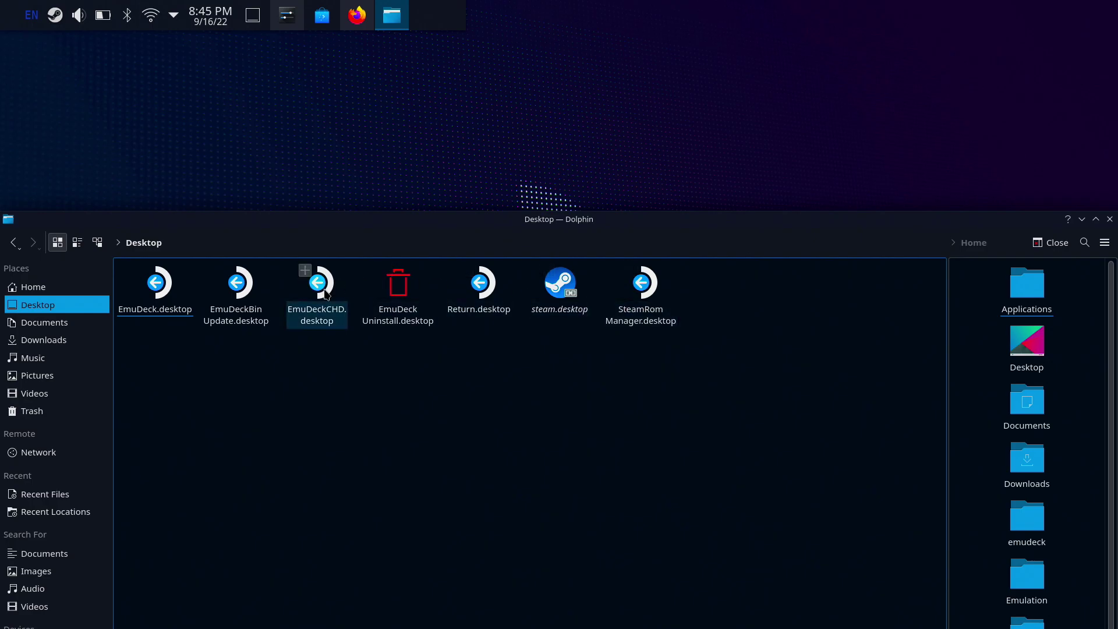
# Execute EmuDeckBinUpdate.desktop to view the tools it can update, and exit without updating
pyautogui.click(252, 315)
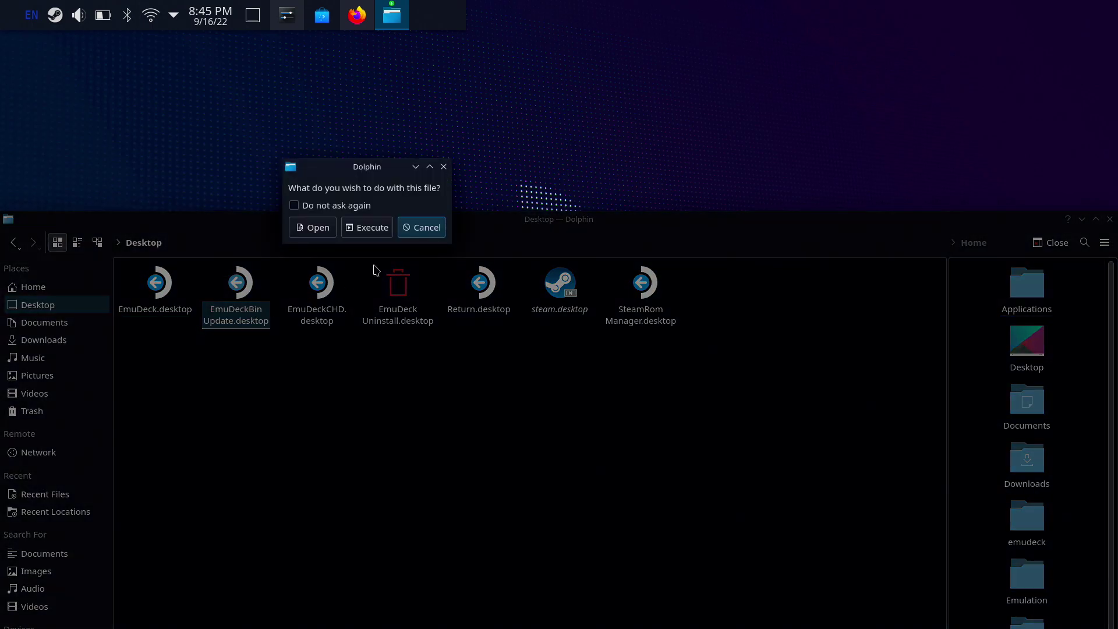
pyautogui.click(366, 228)
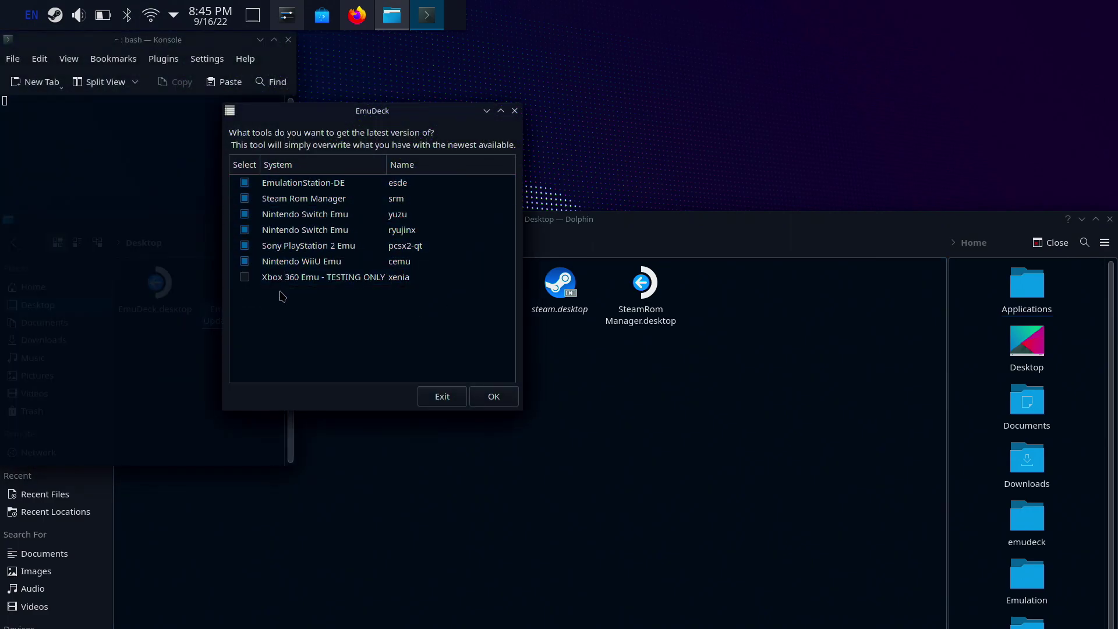
pyautogui.click(441, 400)
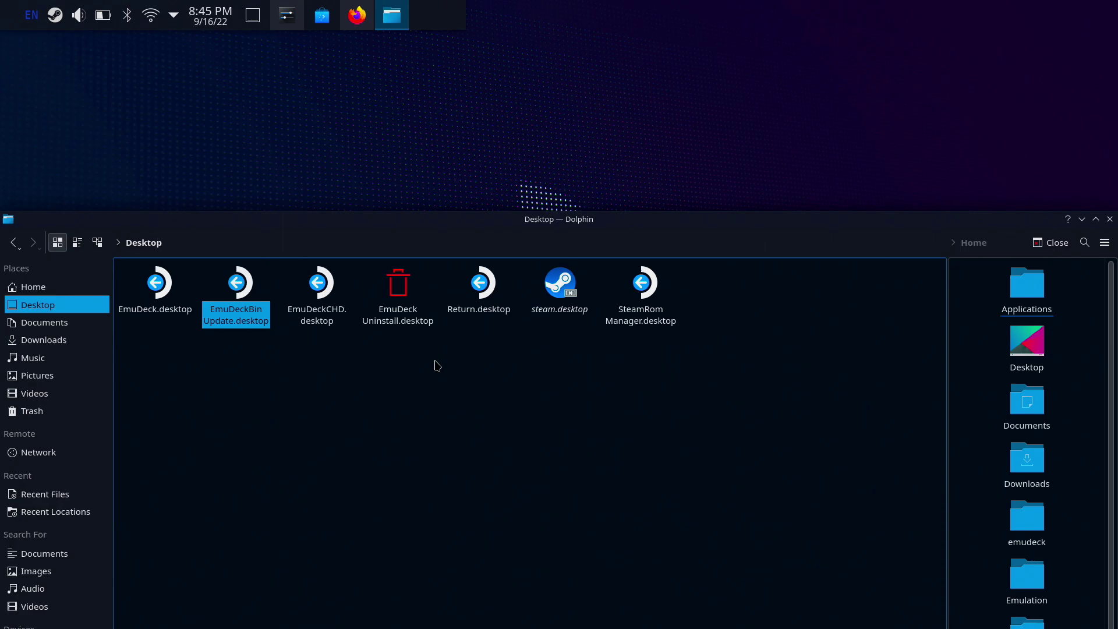
# Execute steam.desktop to launch Steam and show the Emulation collection in the library list
pyautogui.doubleClick(544, 289)
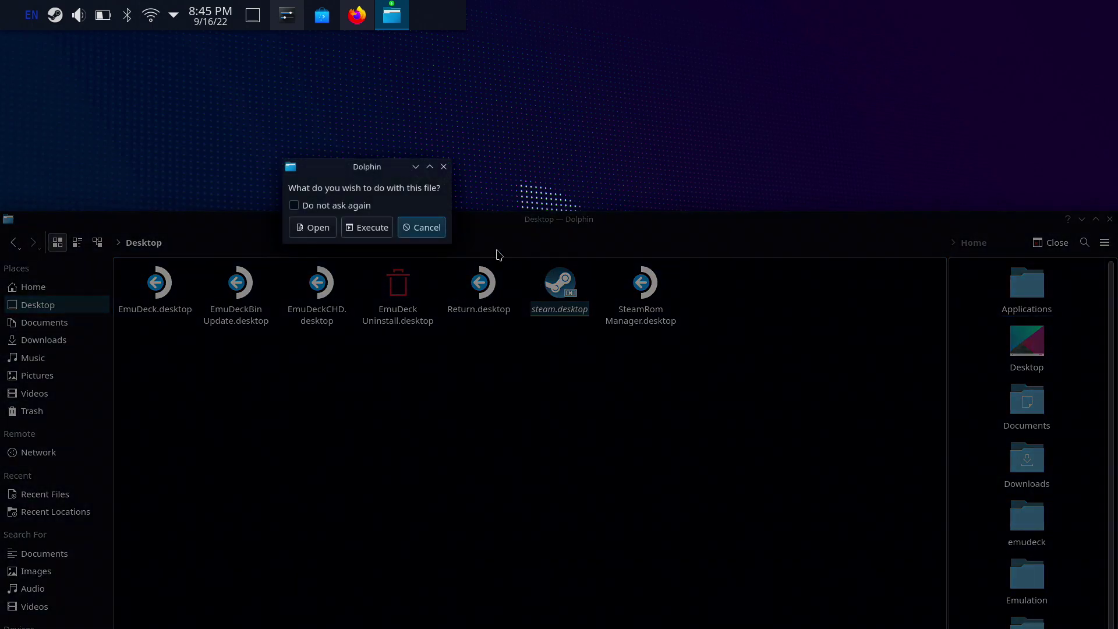
pyautogui.click(367, 227)
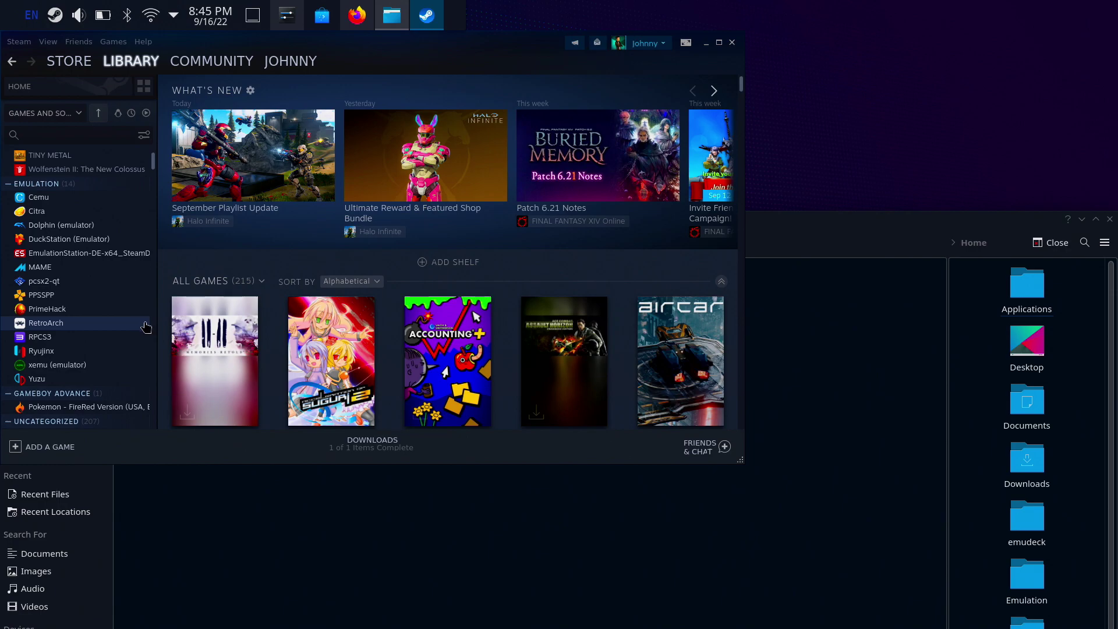
pyautogui.scroll(1, 138, 331)
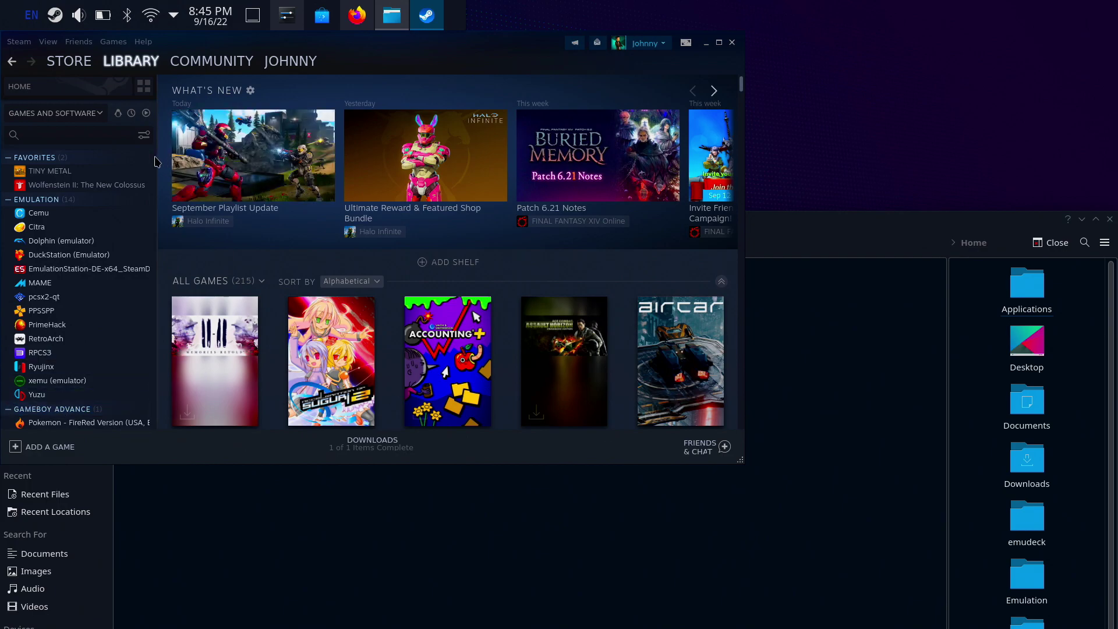
# View the library pages of Cemu, Citra and EmulationStation-DE-x64_SteamDeck
pyautogui.click(87, 213)
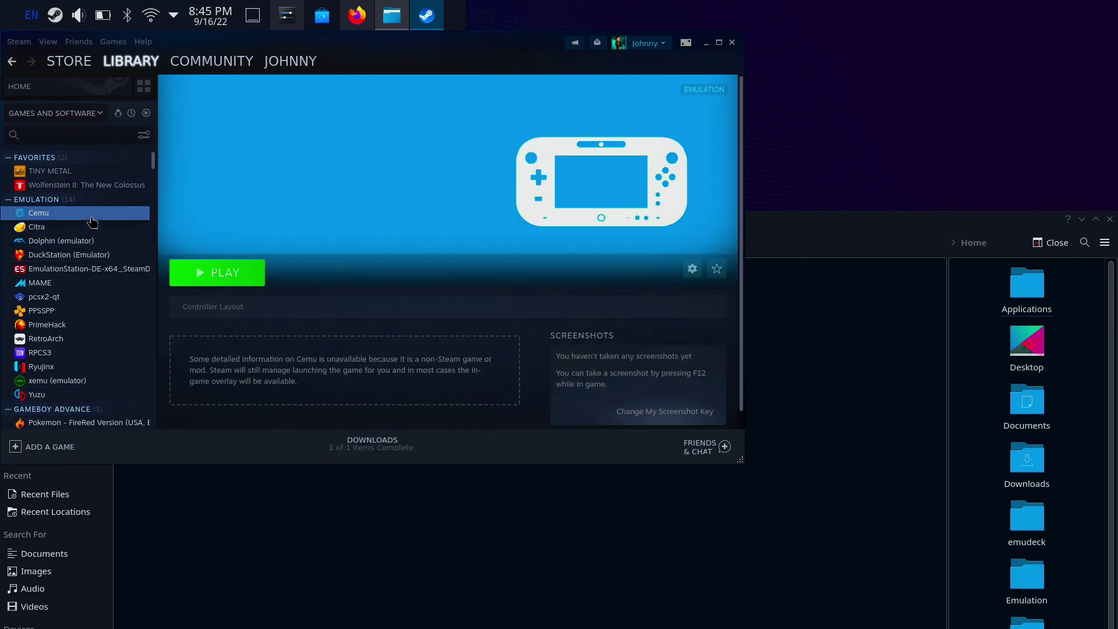
pyautogui.click(87, 229)
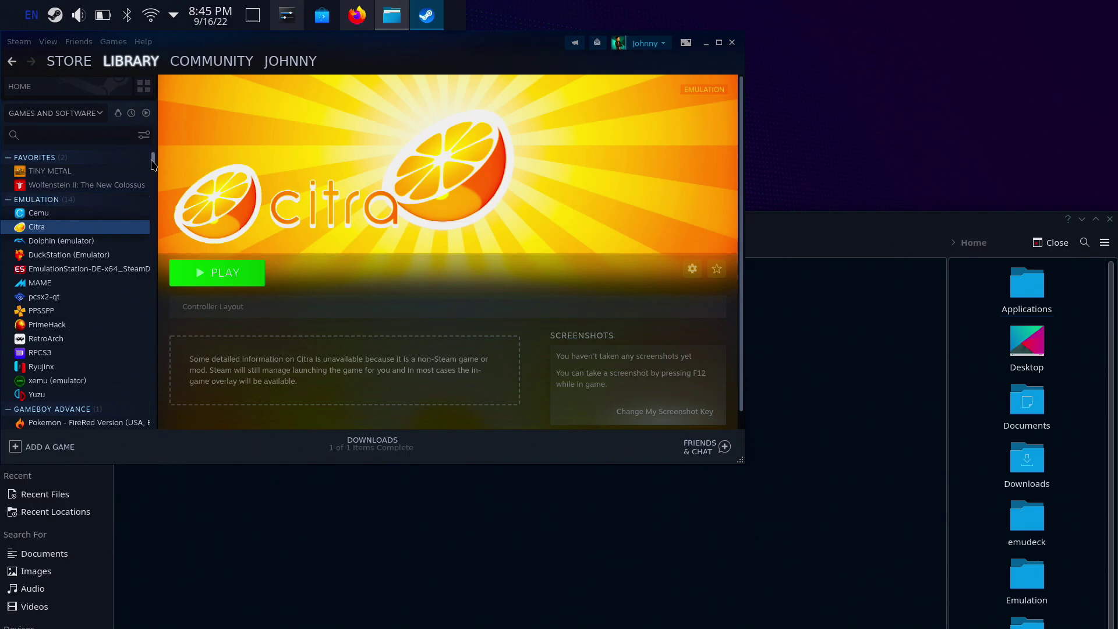
pyautogui.moveTo(154, 165); pyautogui.dragTo(214, 111)
pyautogui.click(123, 269)
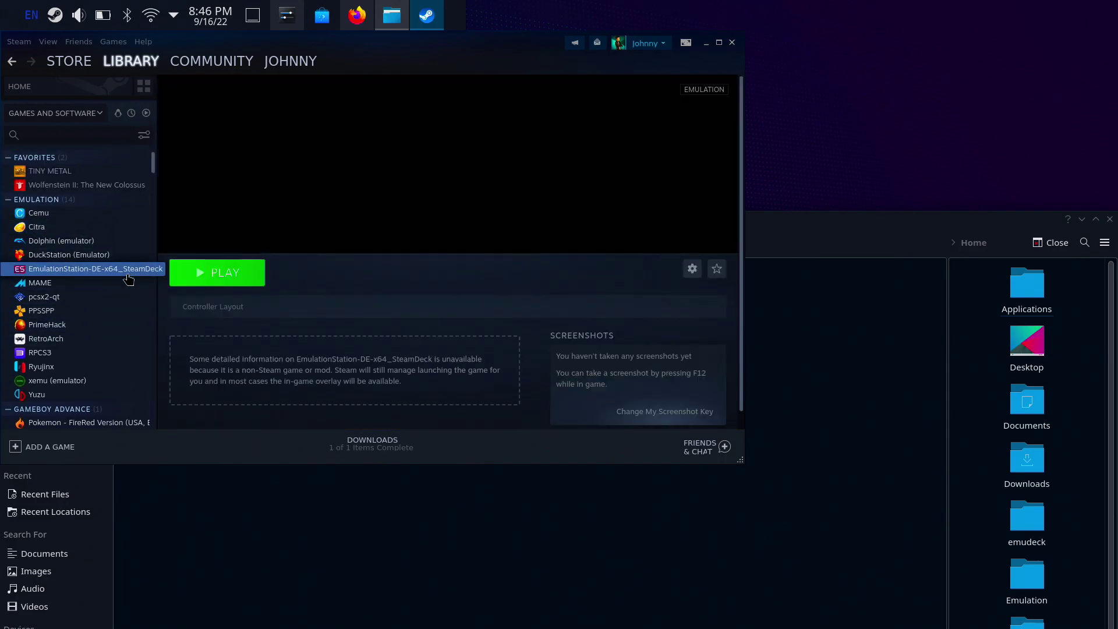
# Collapse the Gameboy Advance and Uncategorized collections in the library list and select Cemu
pyautogui.click(117, 408)
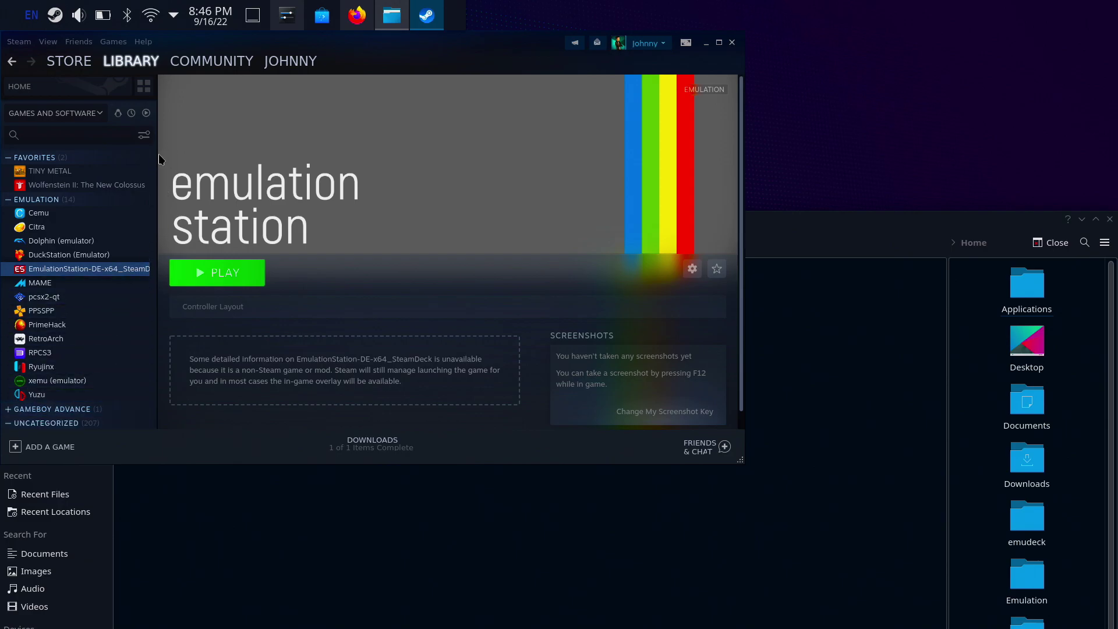
pyautogui.moveTo(154, 162); pyautogui.dragTo(151, 176)
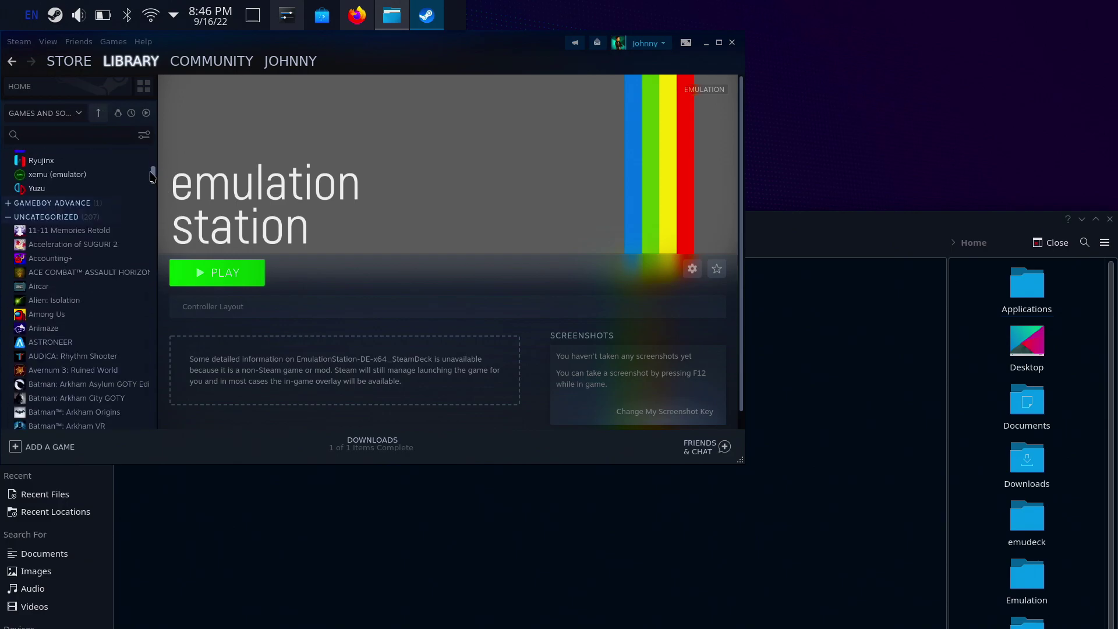
pyautogui.click(8, 219)
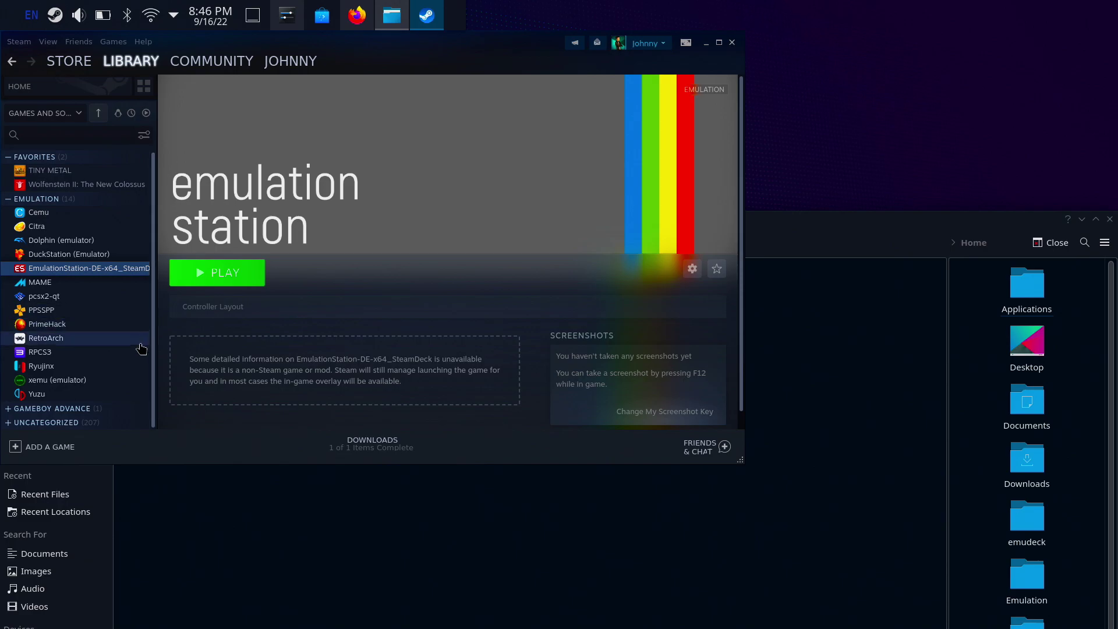
pyautogui.click(68, 213)
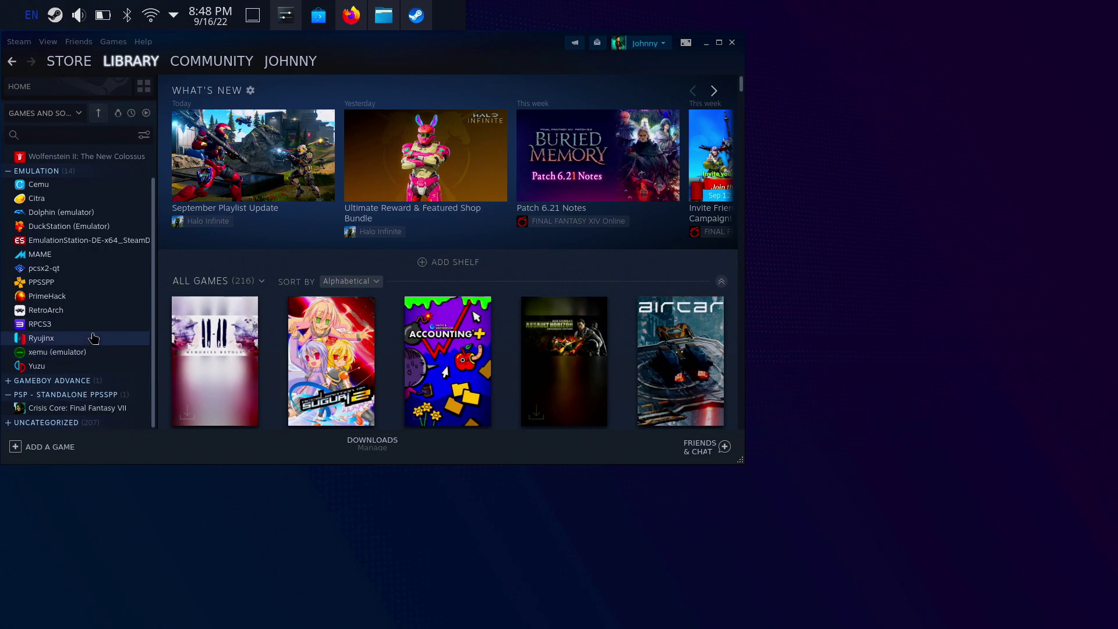
# Bring up the Desktop folder to view the SteamRom Manager shortcut and minimize the file manager
pyautogui.click(384, 15)
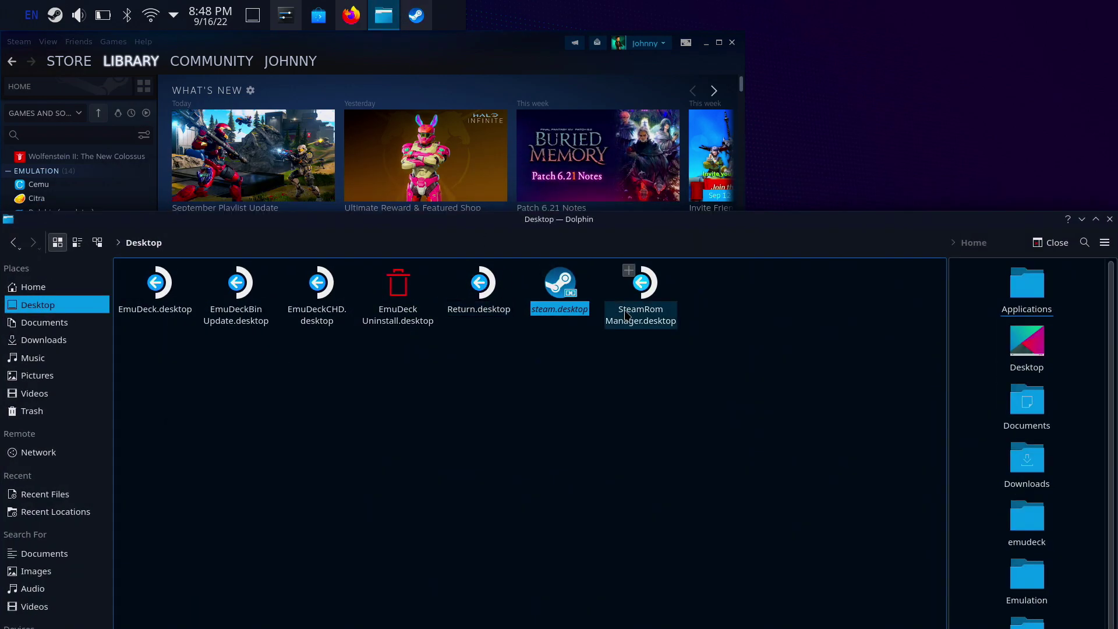
pyautogui.click(1083, 219)
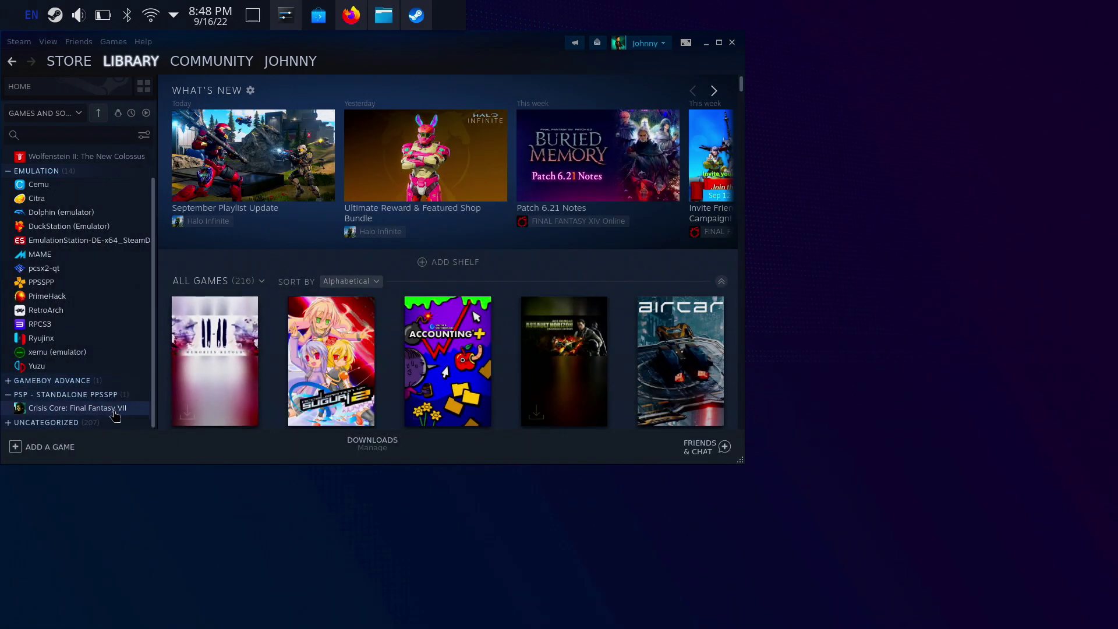
# View the library pages of Crisis Core: Final Fantasy VII and Cemu
pyautogui.click(114, 413)
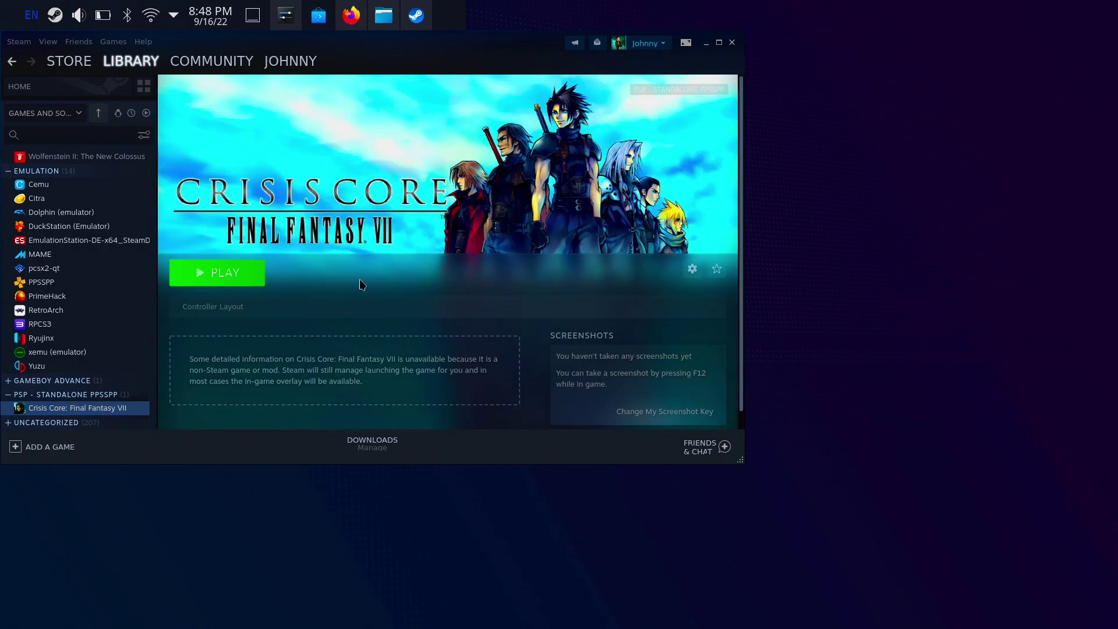
pyautogui.scroll(-1, 613, 321)
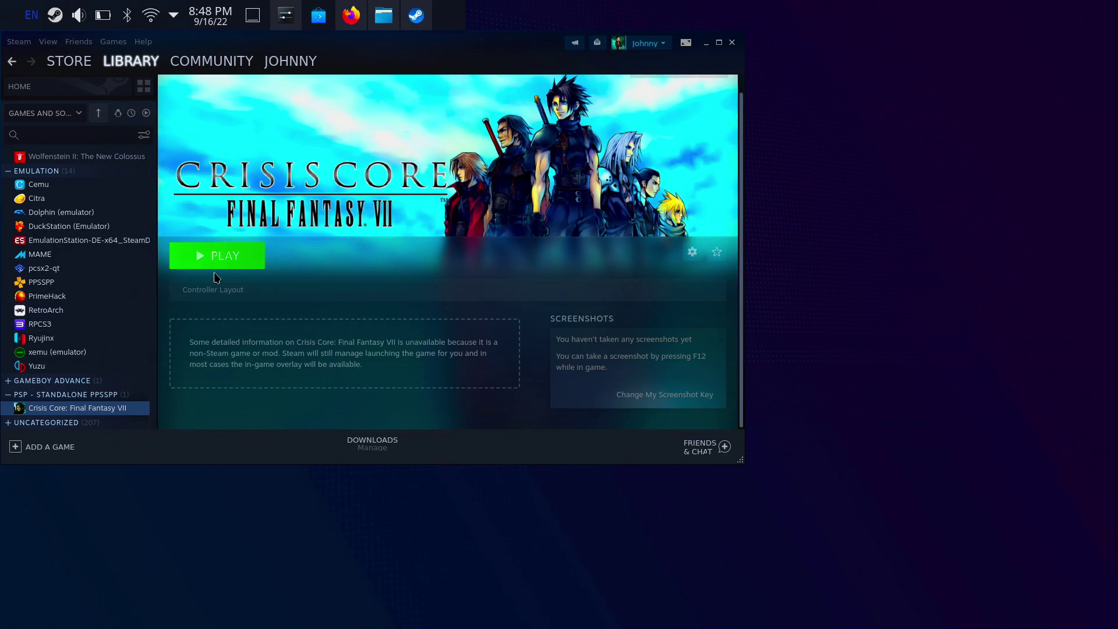
pyautogui.scroll(1, 115, 379)
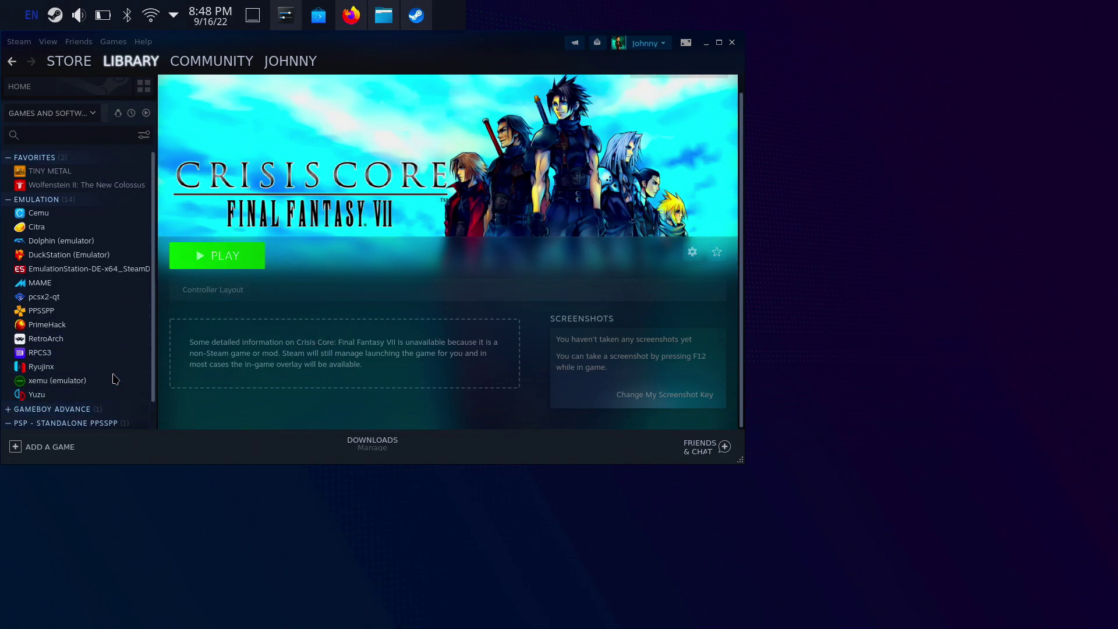
pyautogui.click(90, 213)
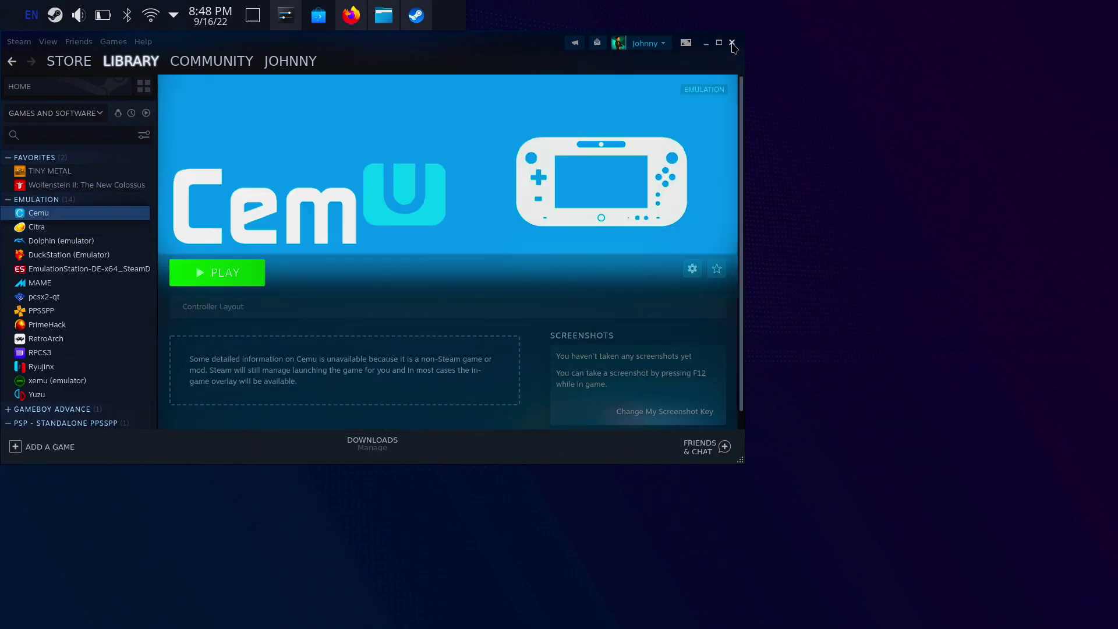
# Close the library window and exit Steam completely
pyautogui.click(732, 43)
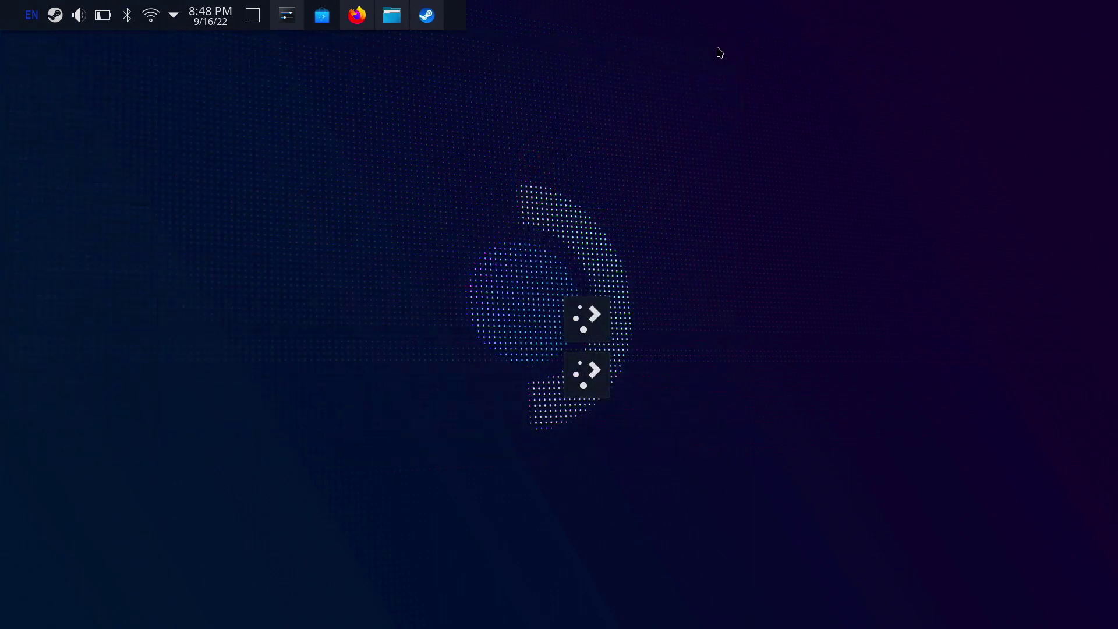
pyautogui.rightClick(56, 18)
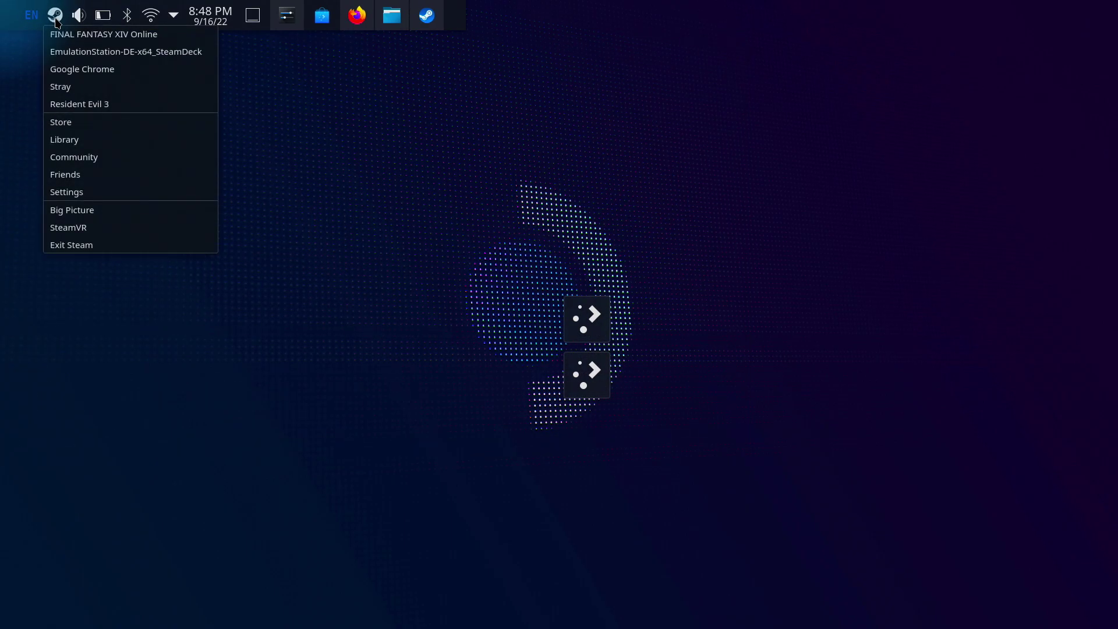
pyautogui.click(76, 245)
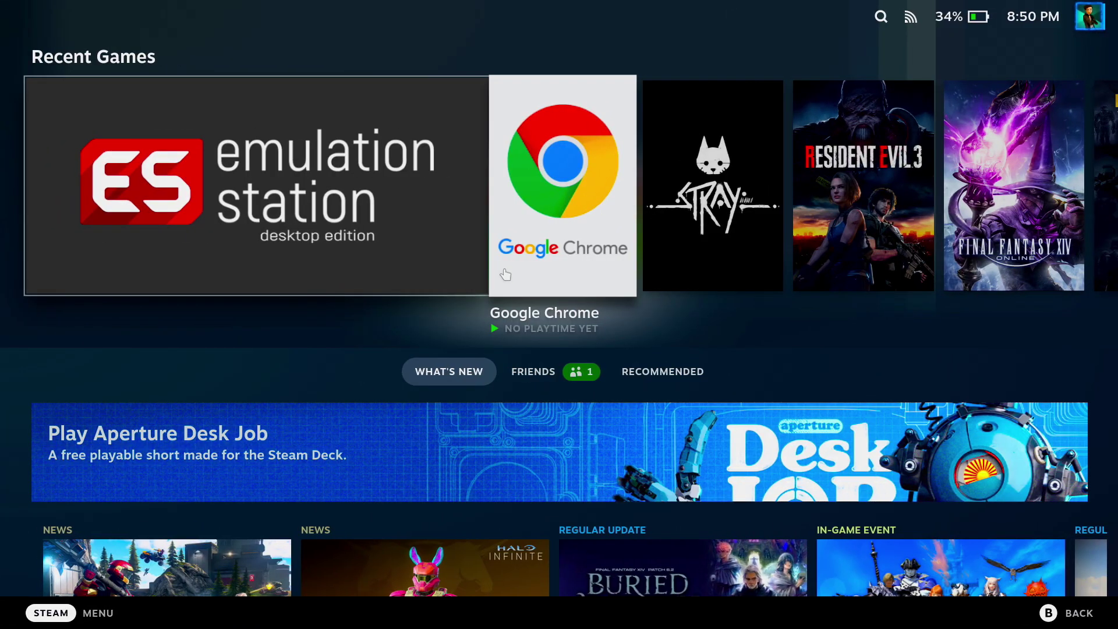
# Look through the Recent Games row from EmulationStation to its end
pyautogui.press('Left')
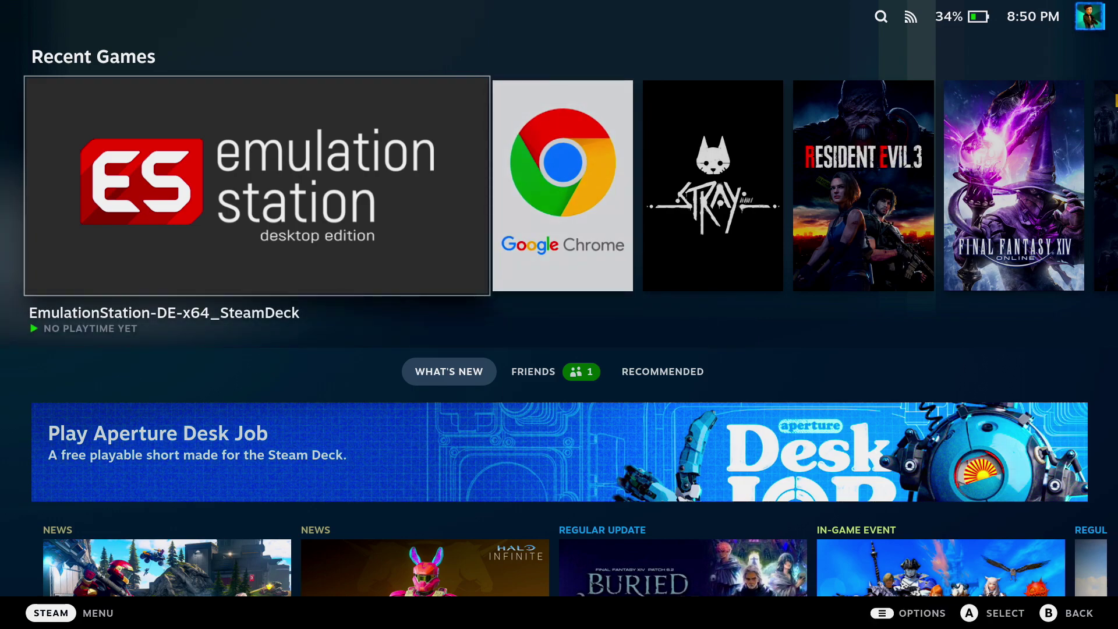
pyautogui.press('Right')
pyautogui.press('Right')
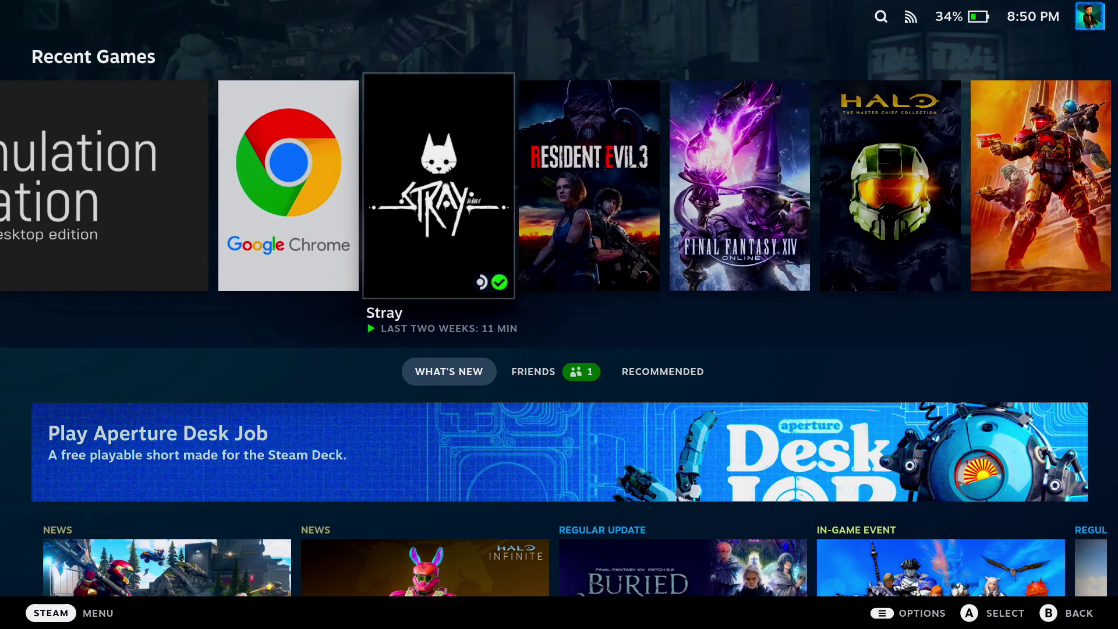
pyautogui.press('Right')
pyautogui.press('Right')
pyautogui.press('Right')
pyautogui.press('Right')
pyautogui.press('Right')
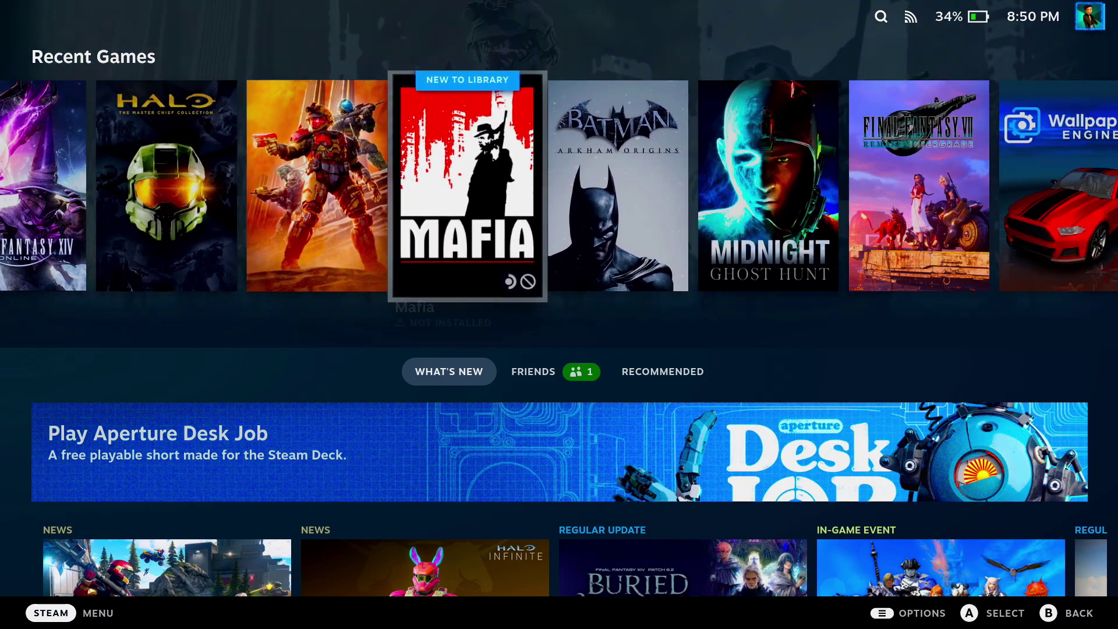
pyautogui.press('Right')
pyautogui.press('Right')
pyautogui.press('Right')
pyautogui.press('Right')
pyautogui.press('Right')
pyautogui.press('Right')
pyautogui.press('Right')
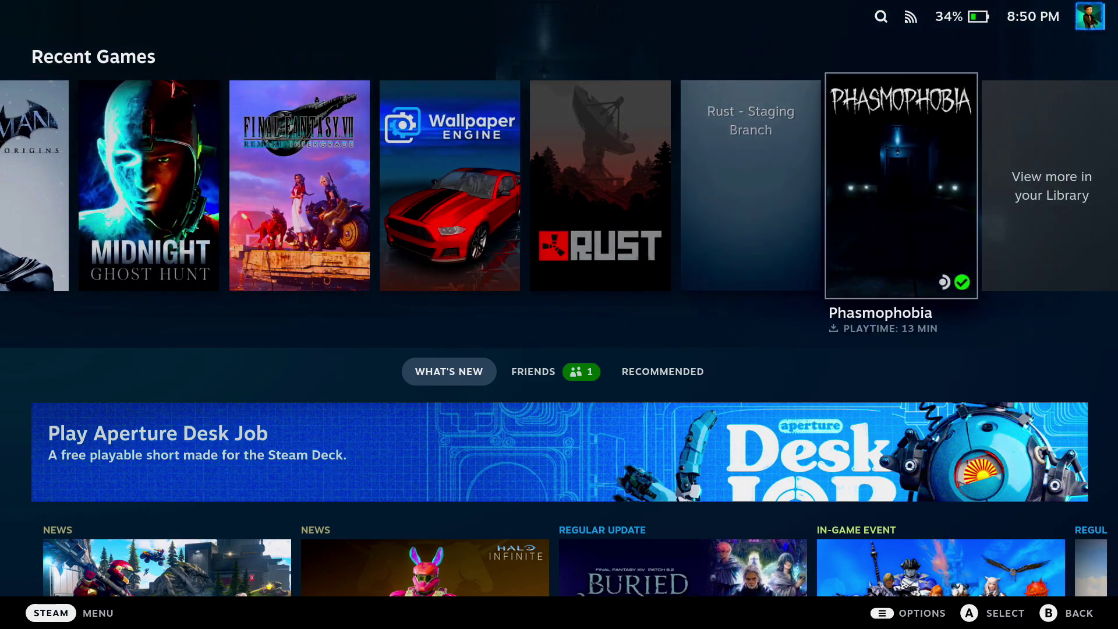
pyautogui.press('Right')
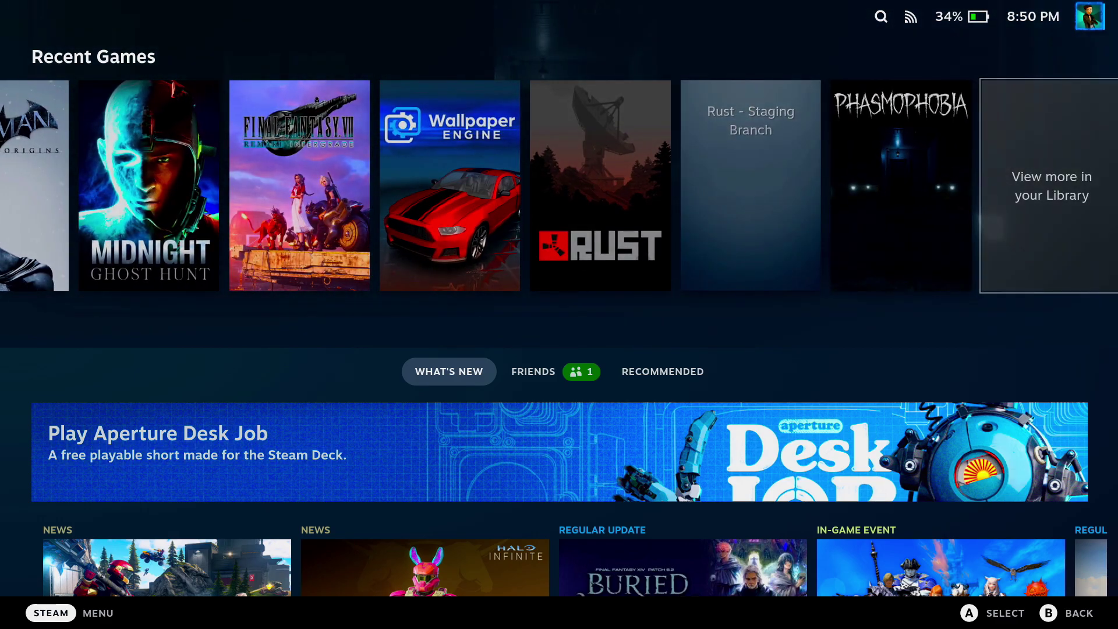
# Open the full library and show the non-Steam games
pyautogui.press('Return')
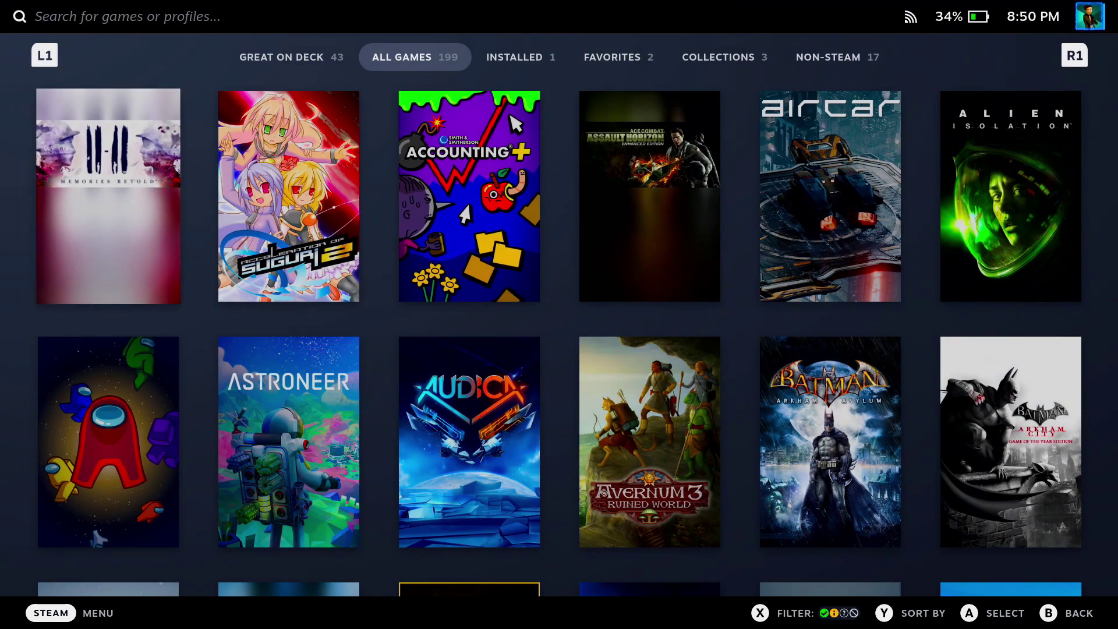
pyautogui.press('Tab')
pyautogui.press('Tab')
pyautogui.press('Tab')
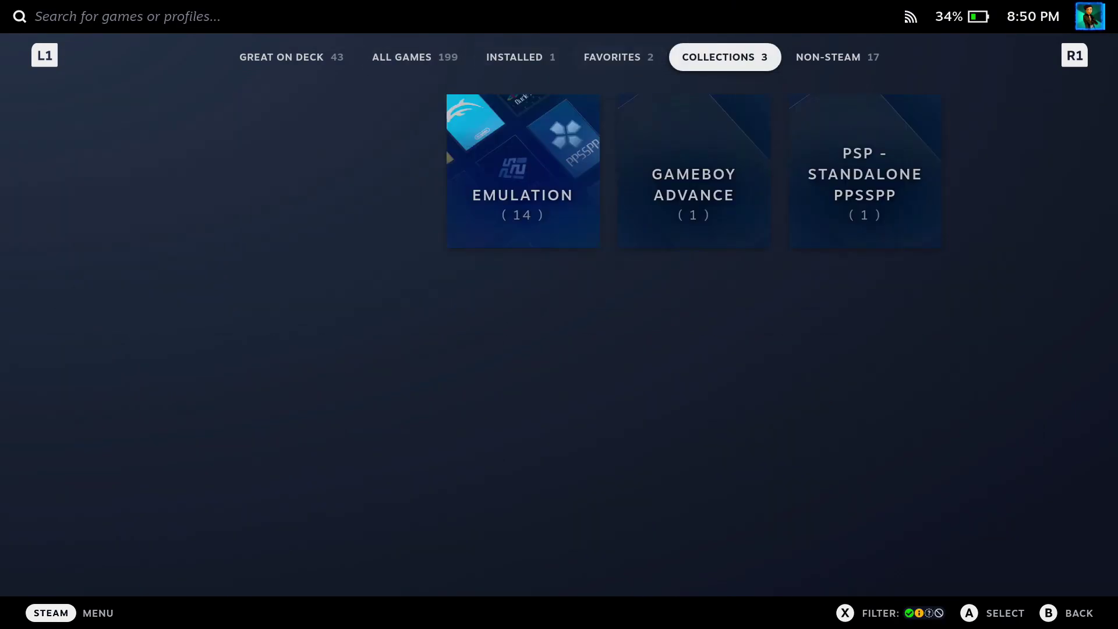
pyautogui.press('Tab')
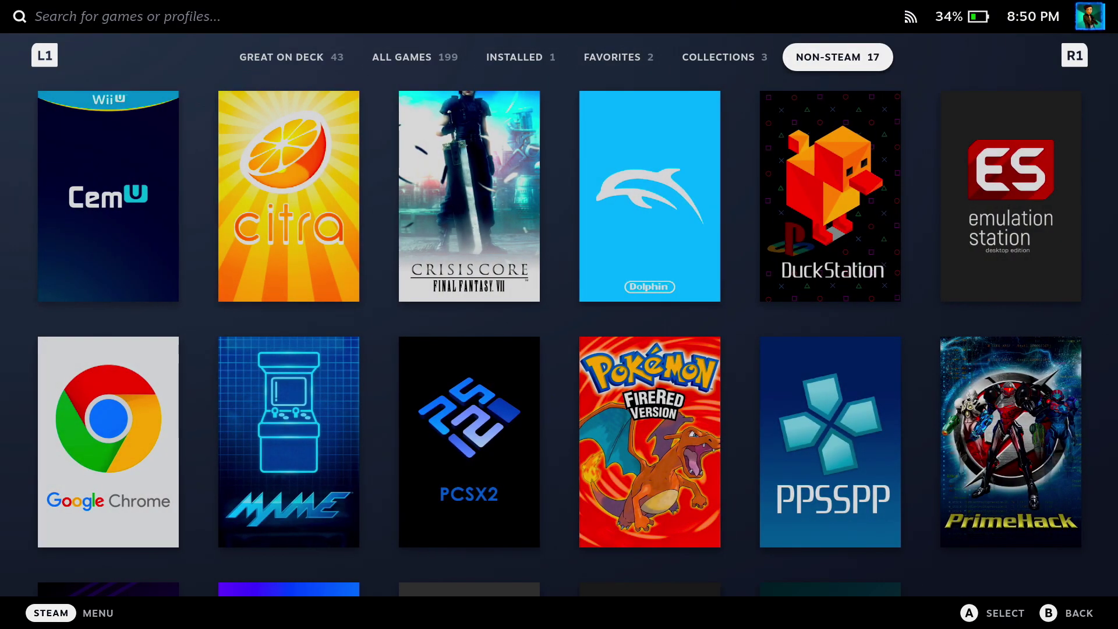
# Launch Crisis Core: Final Fantasy VII from the non-Steam games and get past its title menu
pyautogui.press('Down')
pyautogui.press('Left')
pyautogui.press('Left')
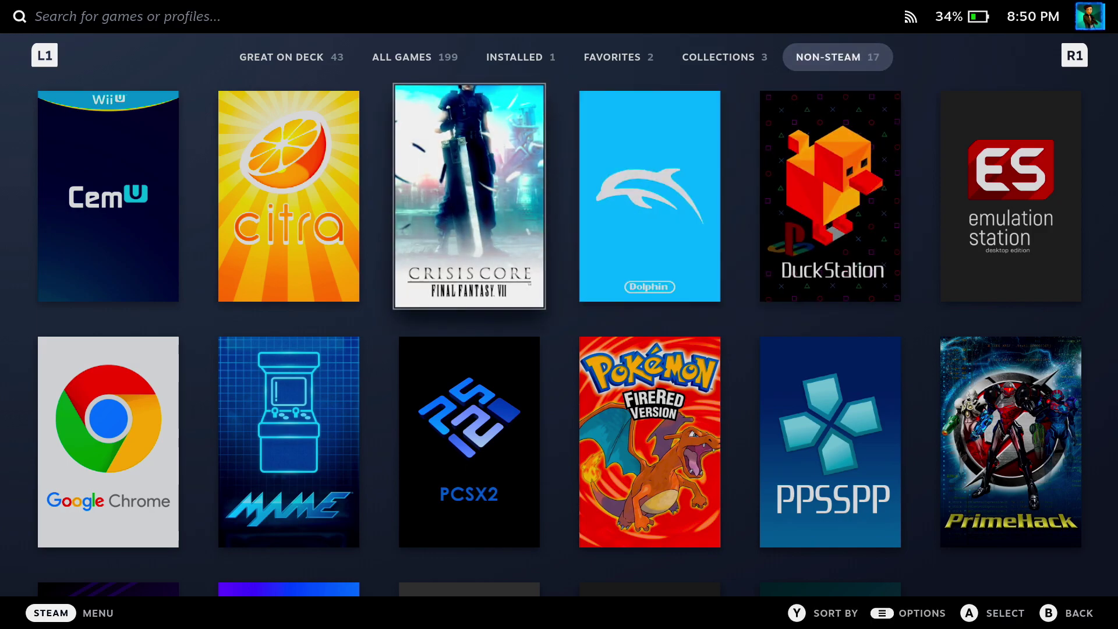
pyautogui.press('Left')
pyautogui.press('Right')
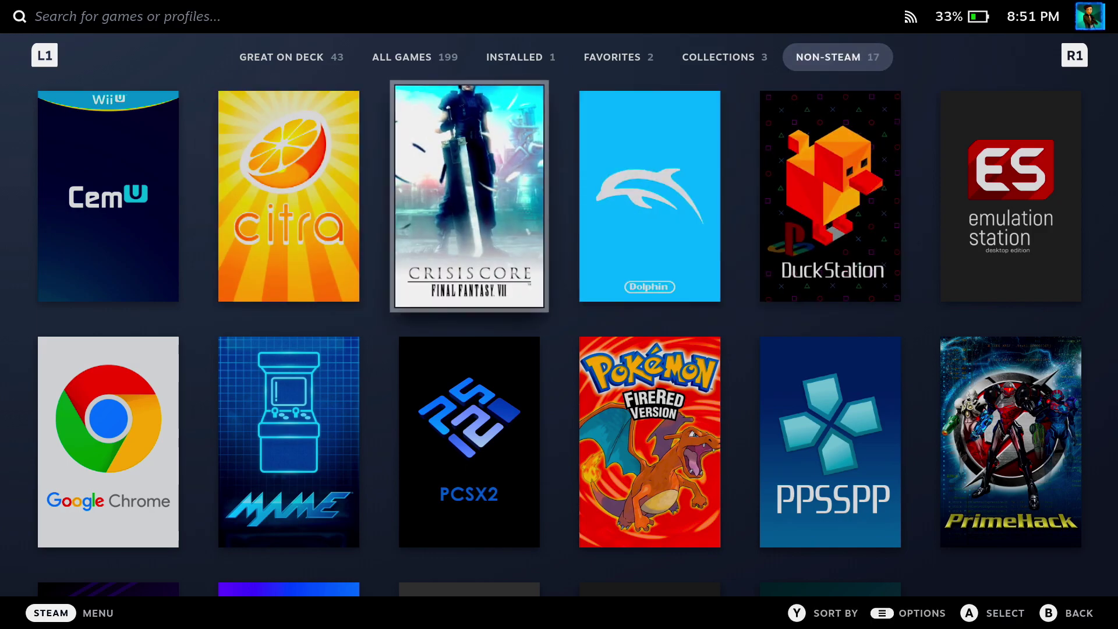
pyautogui.press('Return')
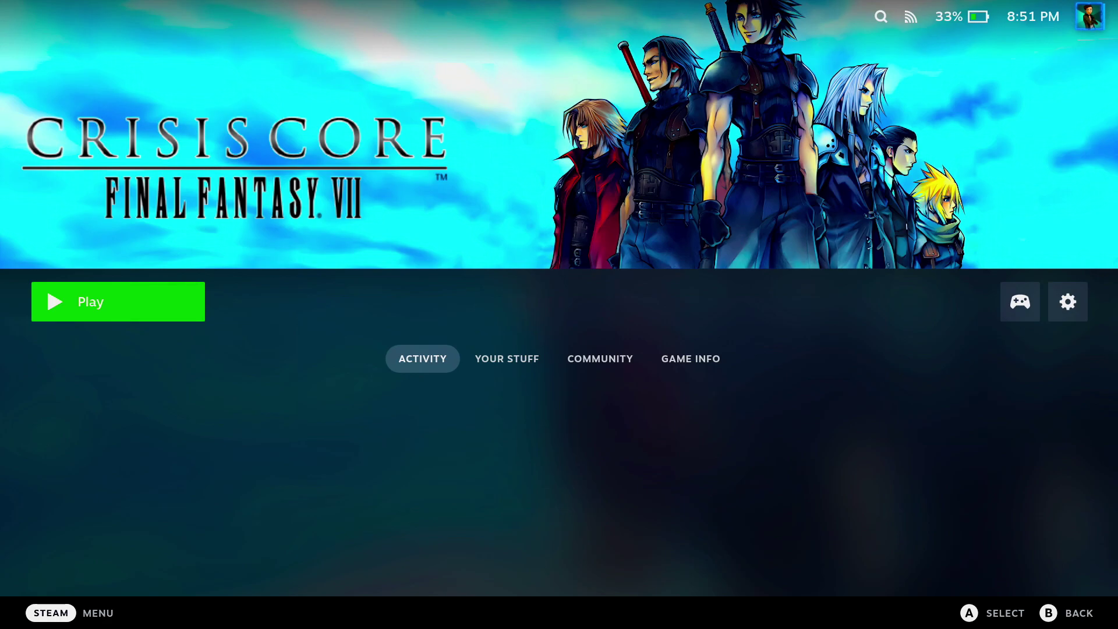
pyautogui.press('Return')
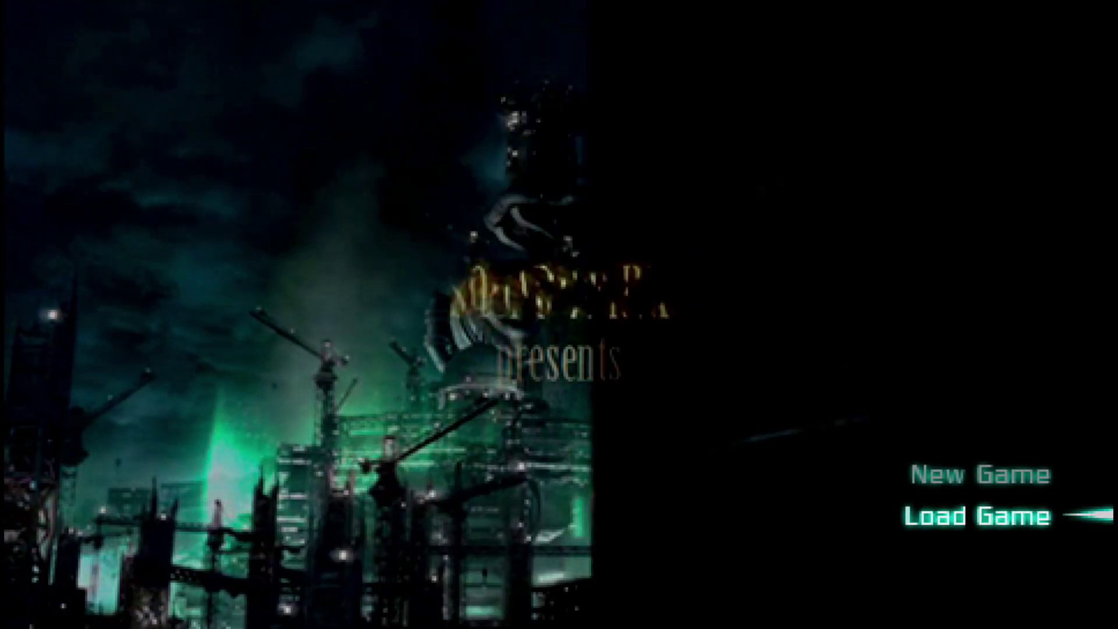
pyautogui.press('Return')
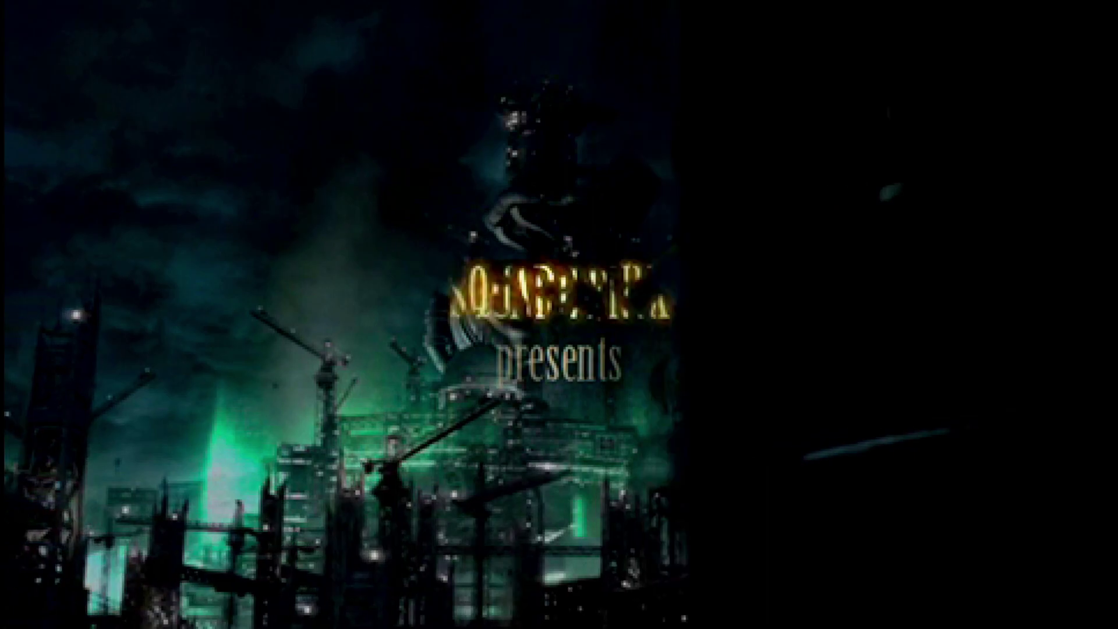
# View the Quick Settings over the running game, close them, and save the game state
pyautogui.hotkey('ctrl', '2')
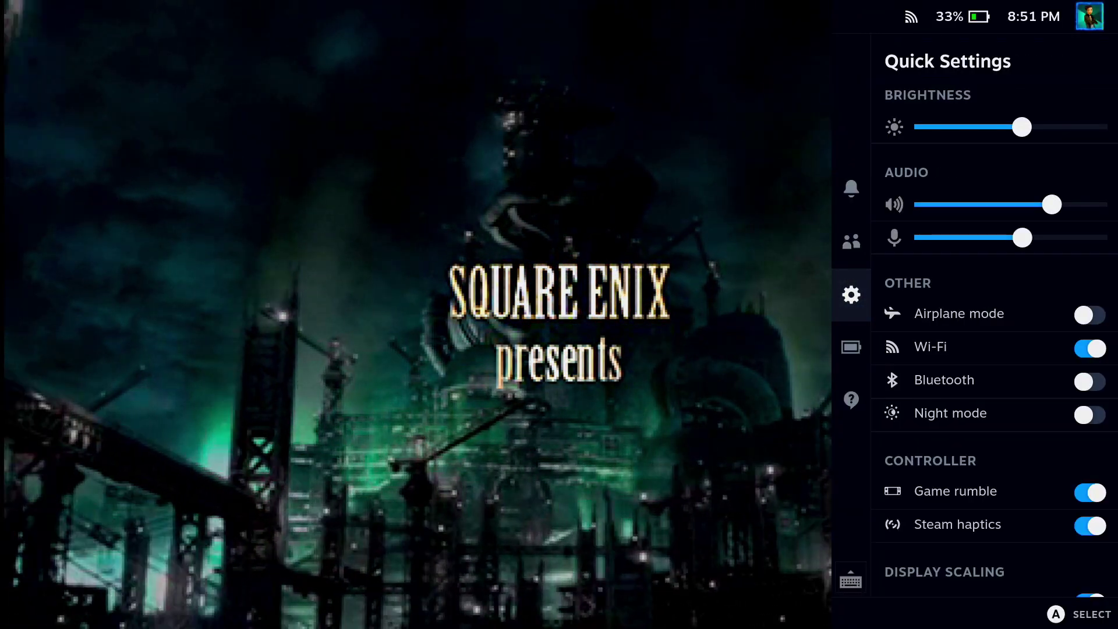
pyautogui.hotkey('ctrl', '2')
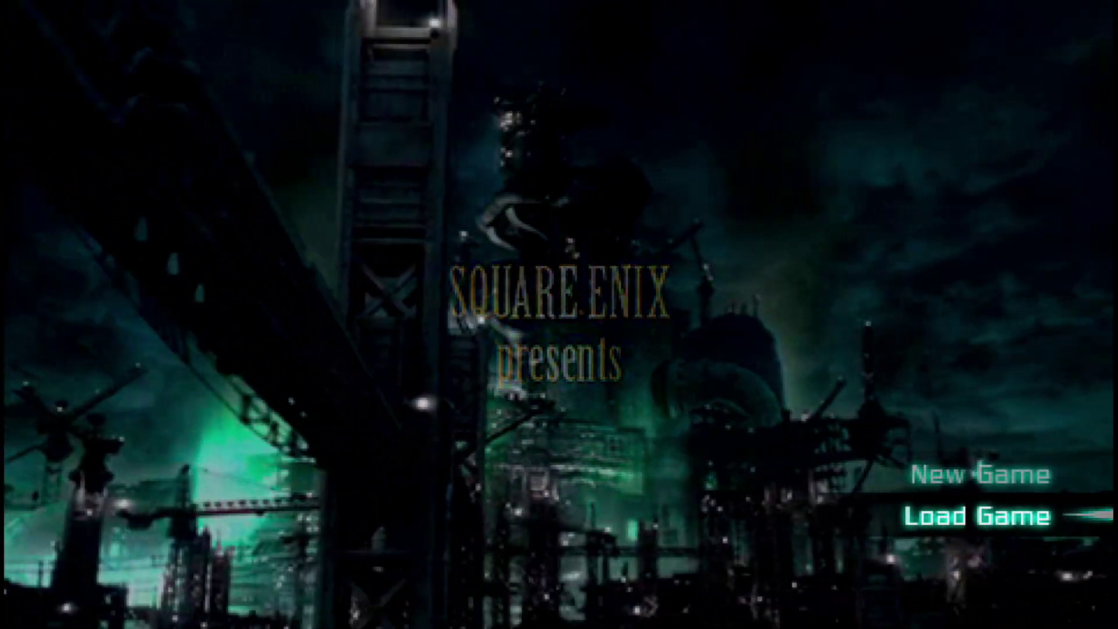
pyautogui.press('F2')
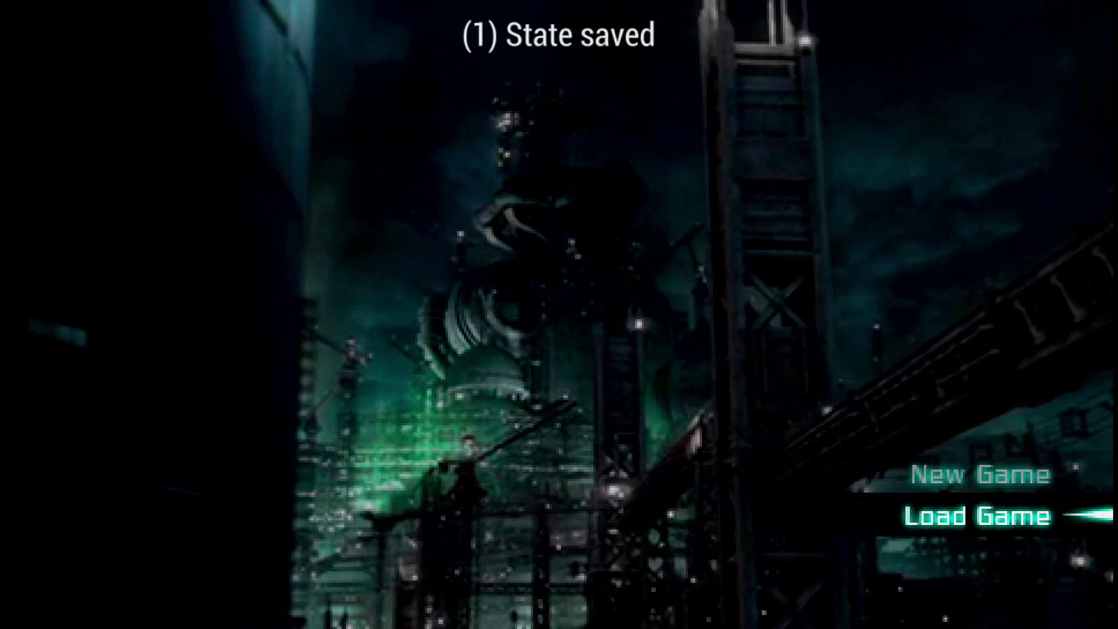
pyautogui.press('F4')
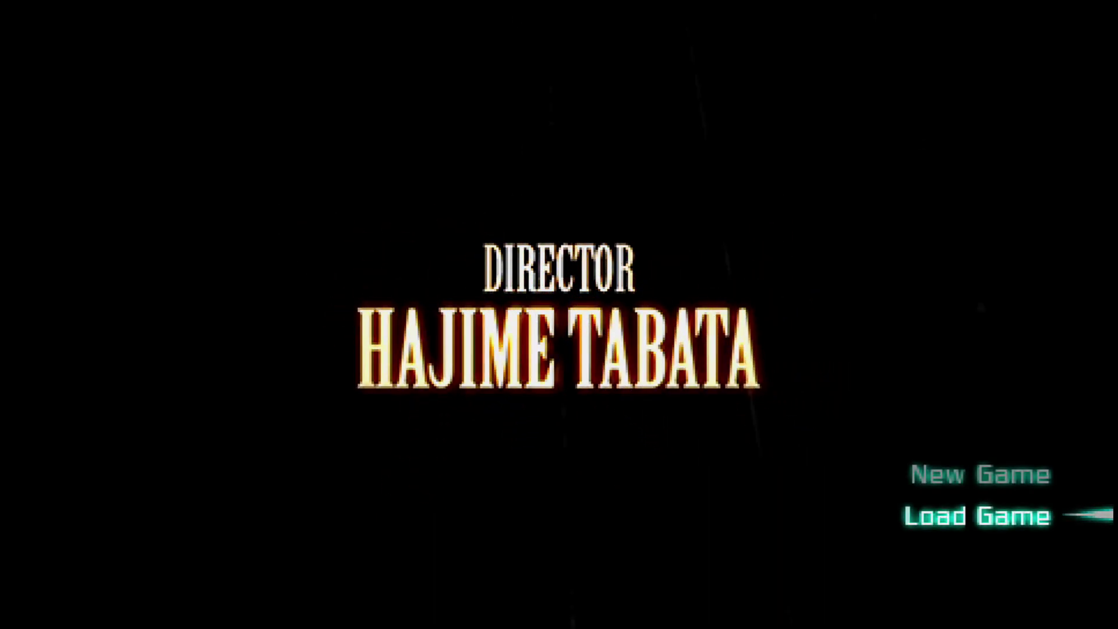
# Exit Crisis Core: Final Fantasy VII through the Steam overlay and return to the non-Steam games
pyautogui.press('super')
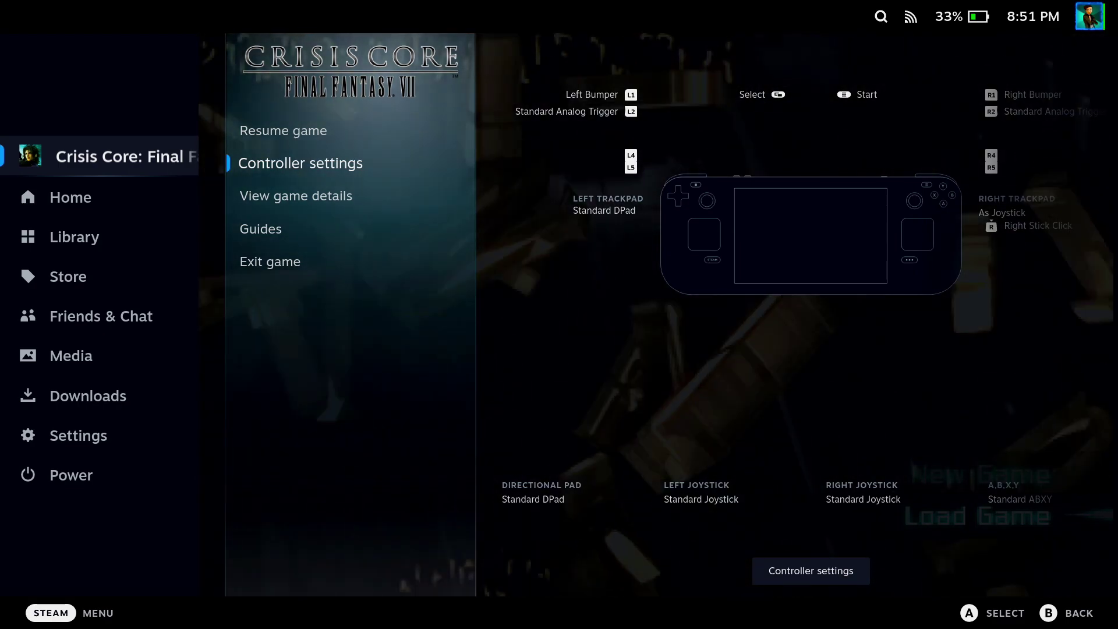
pyautogui.press('Escape')
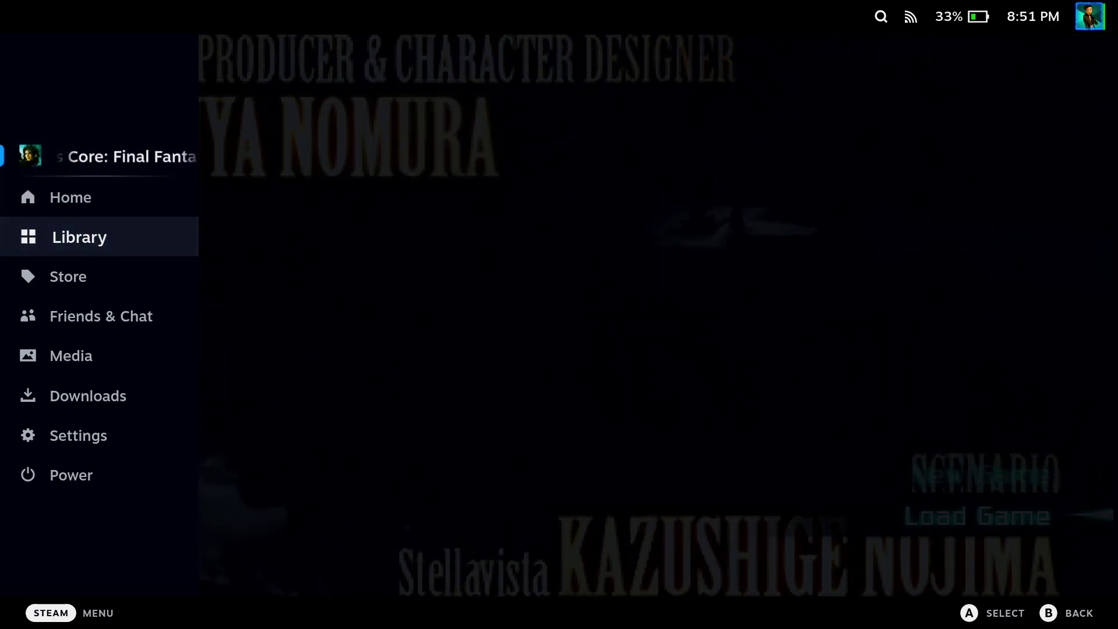
pyautogui.press('Up')
pyautogui.press('Right')
pyautogui.press('Down')
pyautogui.press('Down')
pyautogui.press('Down')
pyautogui.press('Down')
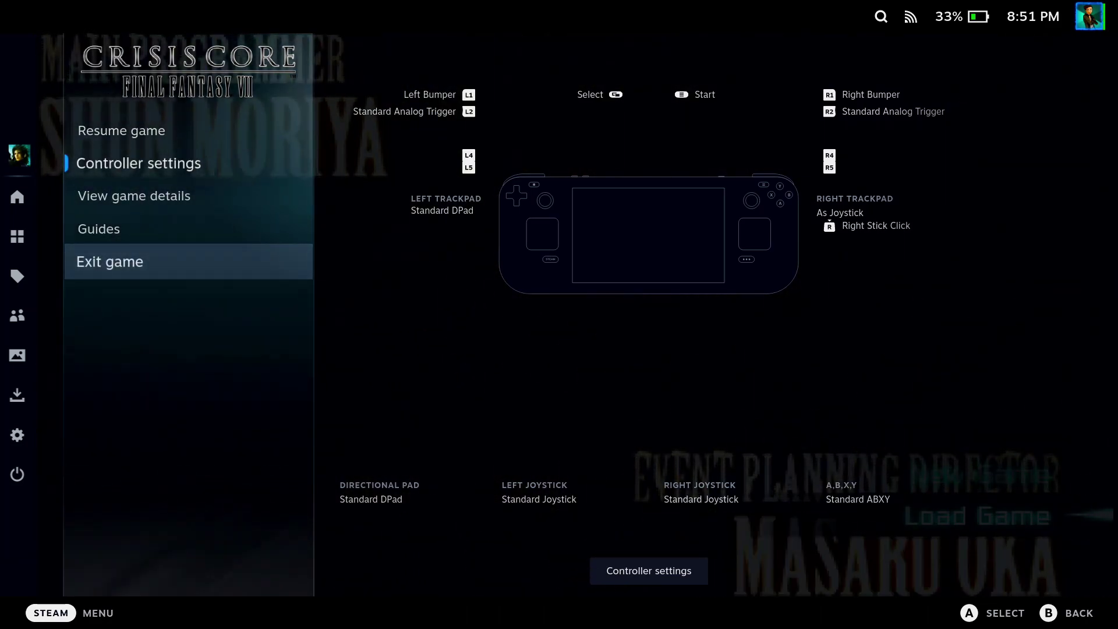
pyautogui.press('Return')
pyautogui.press('Return')
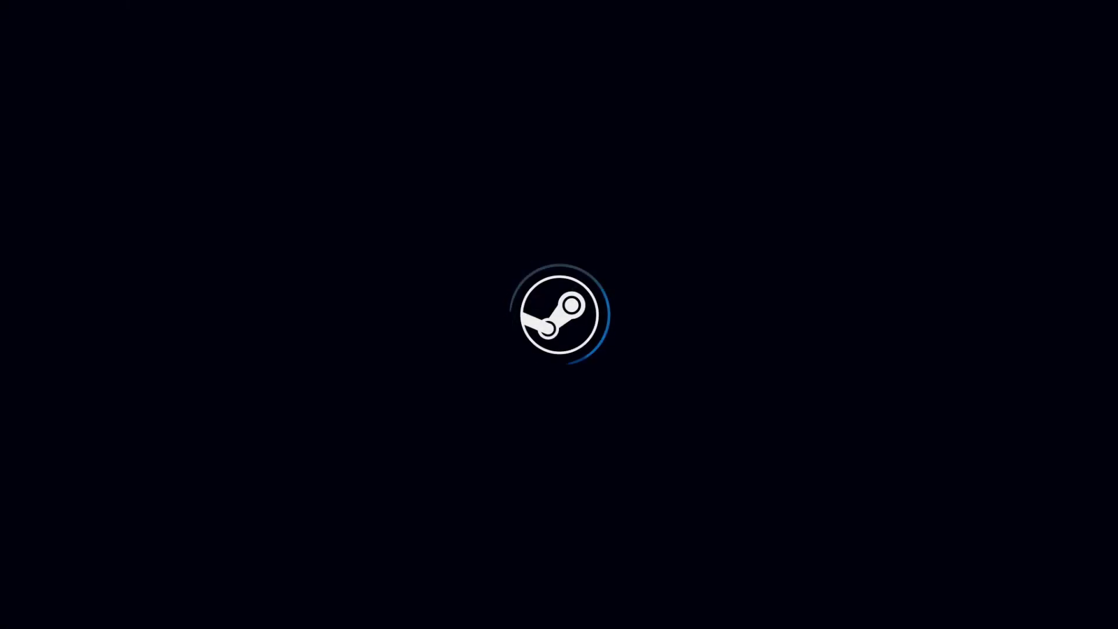
pyautogui.press('Escape')
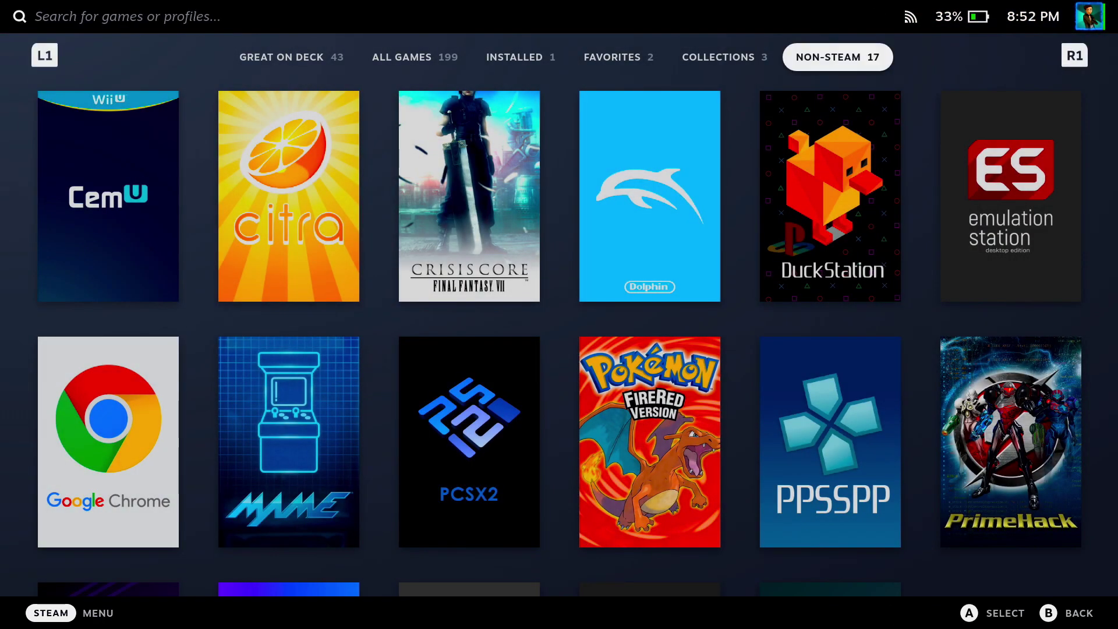
# Look through the emulators and games in the non-Steam library down to the last row
pyautogui.press('Right')
pyautogui.press('Right')
pyautogui.press('Right')
pyautogui.press('Right')
pyautogui.press('Right')
pyautogui.press('Down')
pyautogui.press('Down')
pyautogui.press('Left')
pyautogui.press('Left')
pyautogui.press('Left')
pyautogui.press('Left')
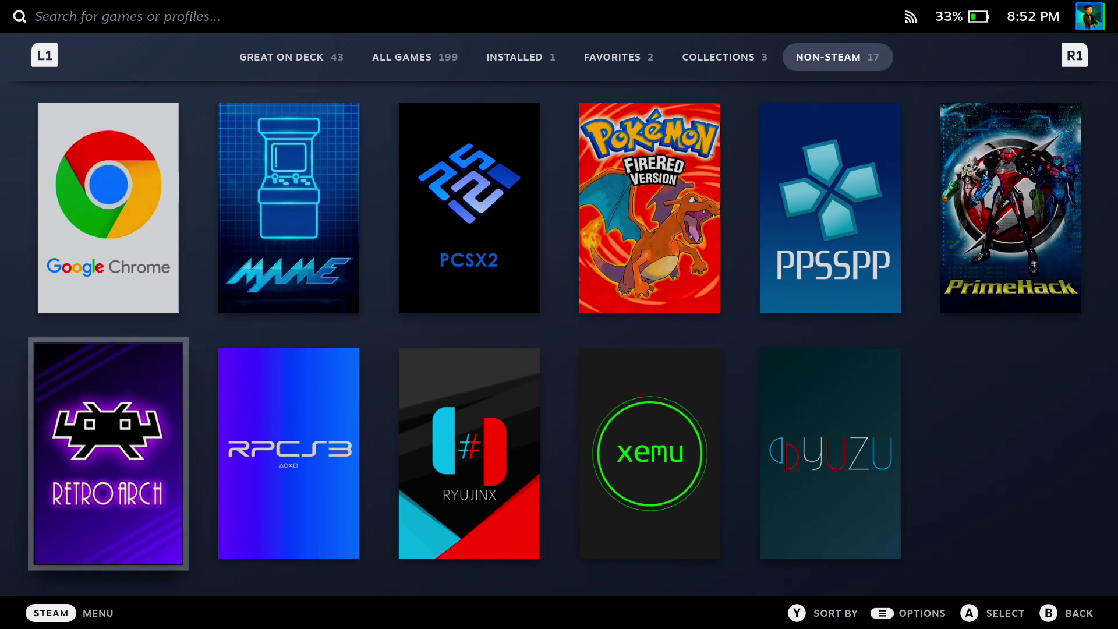
# Open the EmulationStation entry in the non-Steam games and launch it
pyautogui.press('Up')
pyautogui.press('Up')
pyautogui.press('Up')
pyautogui.press('Down')
pyautogui.press('Right')
pyautogui.press('Right')
pyautogui.press('Right')
pyautogui.press('Right')
pyautogui.press('Right')
pyautogui.press('Return')
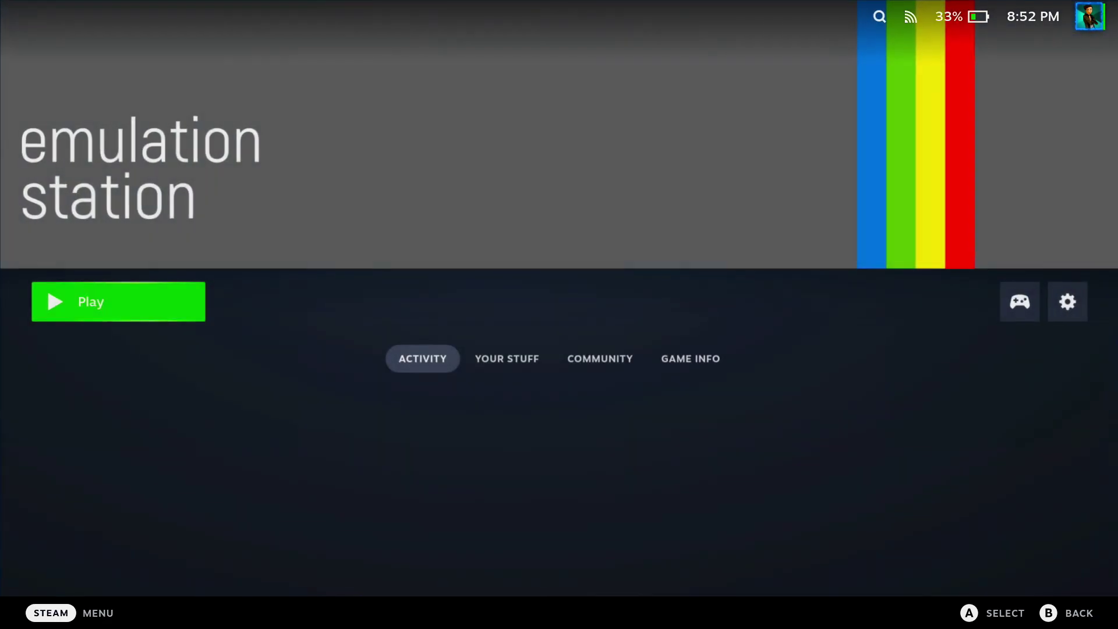
pyautogui.press('Return')
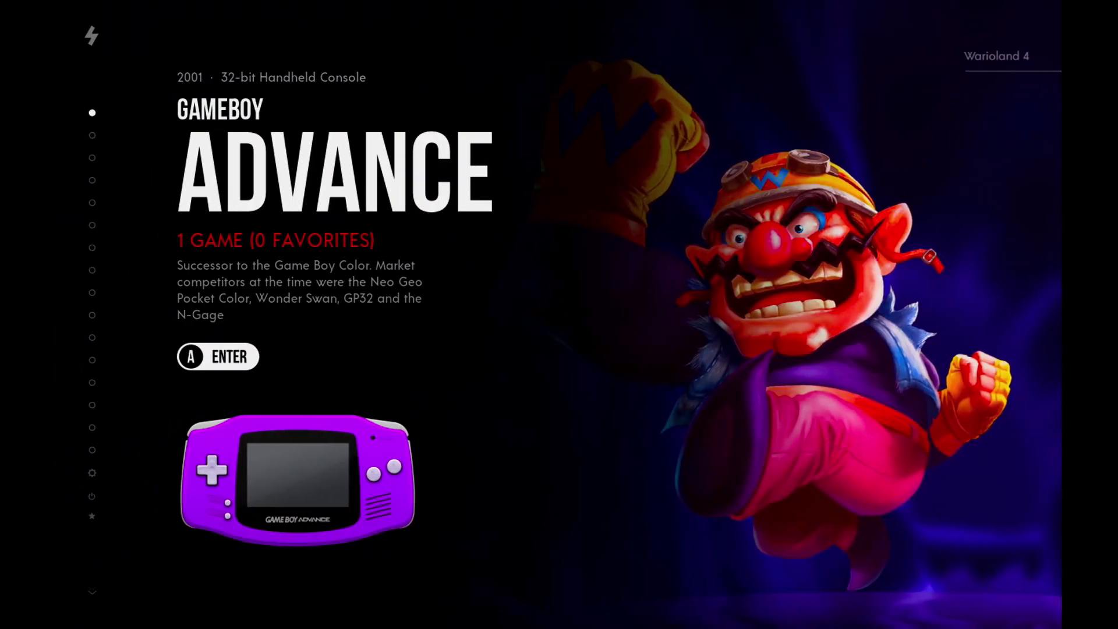
# View the Sony PSP game list in EmulationStation and return to the Gameboy Advance system
pyautogui.press('Down')
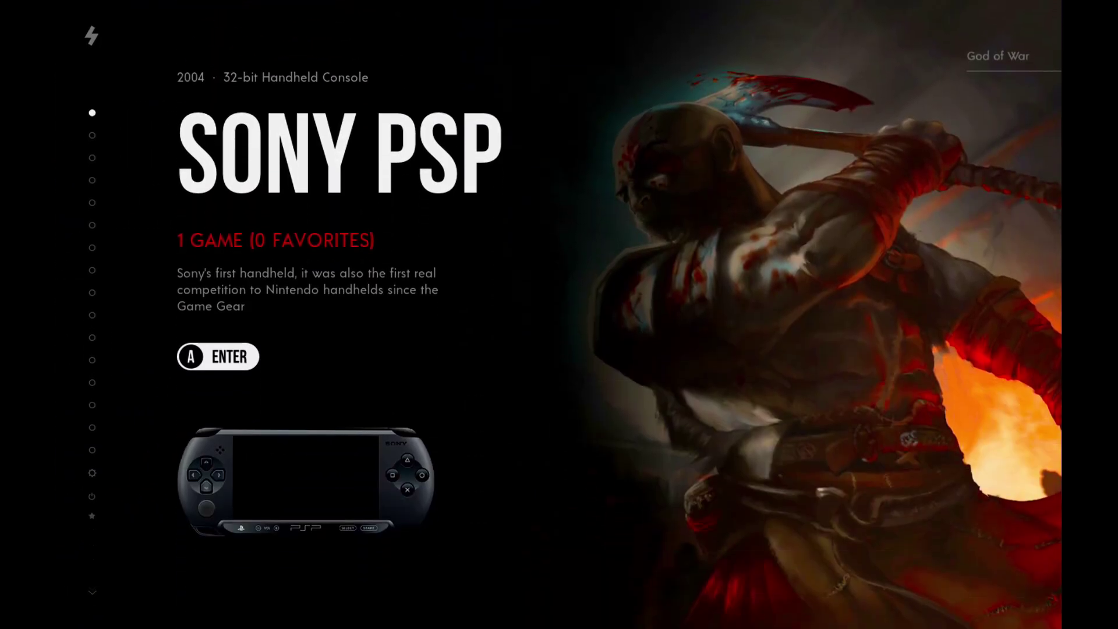
pyautogui.press('Return')
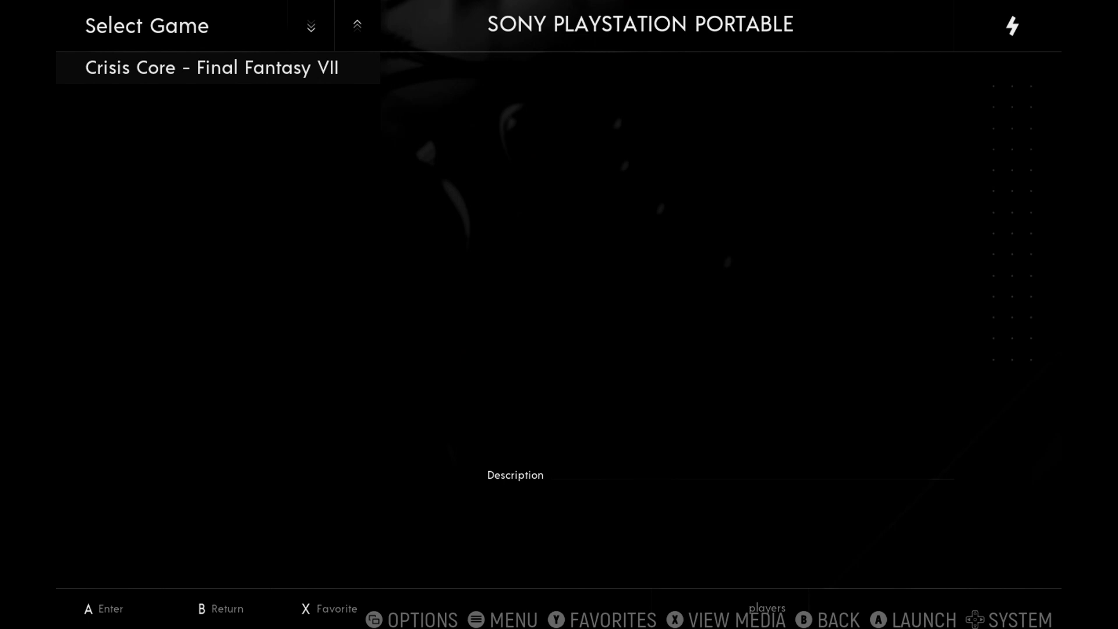
pyautogui.press('Escape')
pyautogui.press('Up')
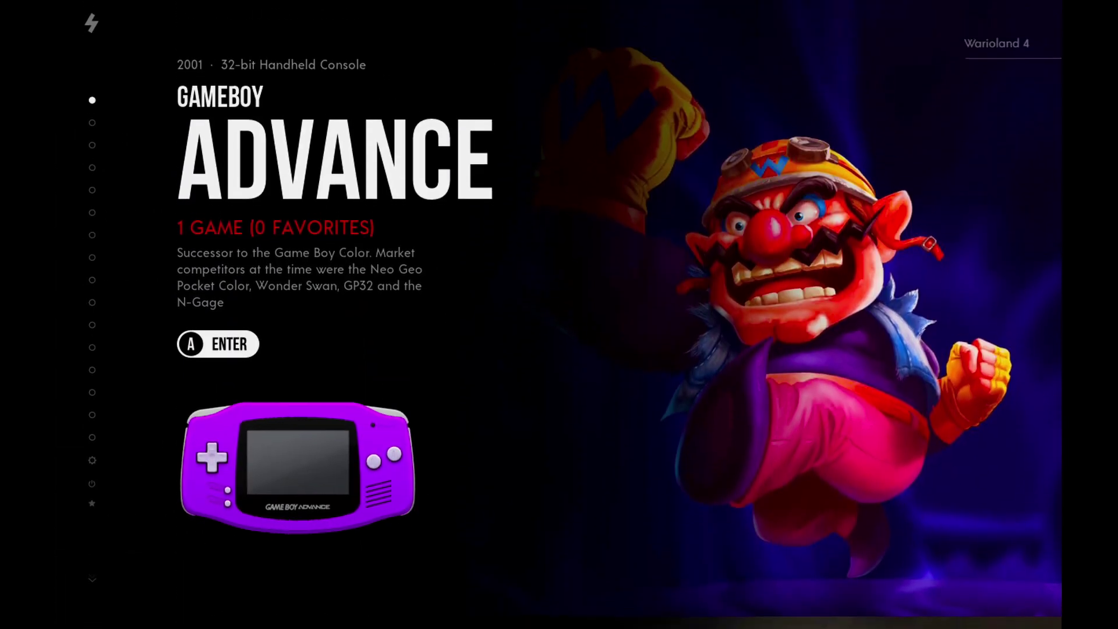